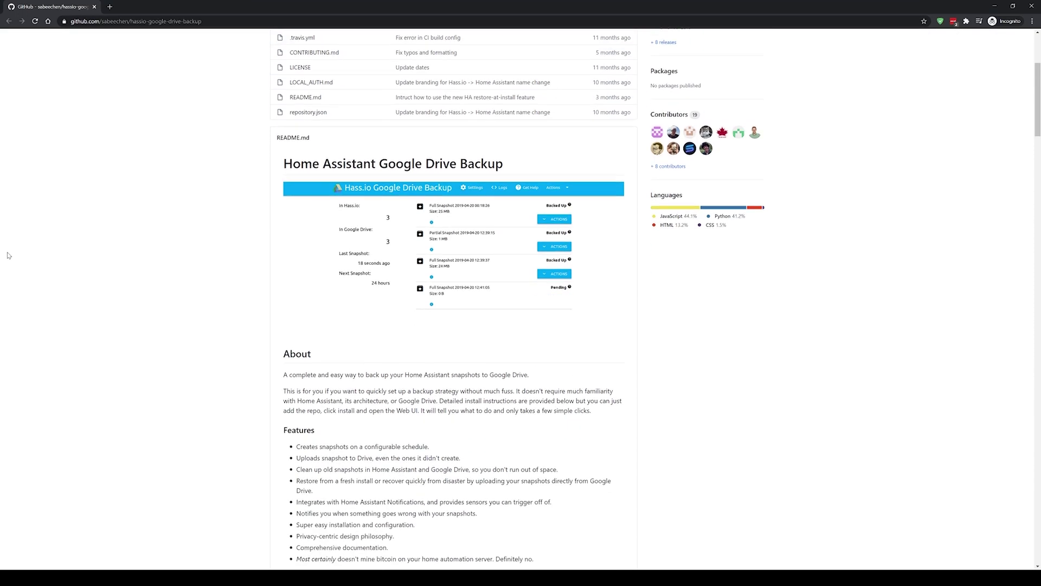
pyautogui.scroll(-4, 8, 255)
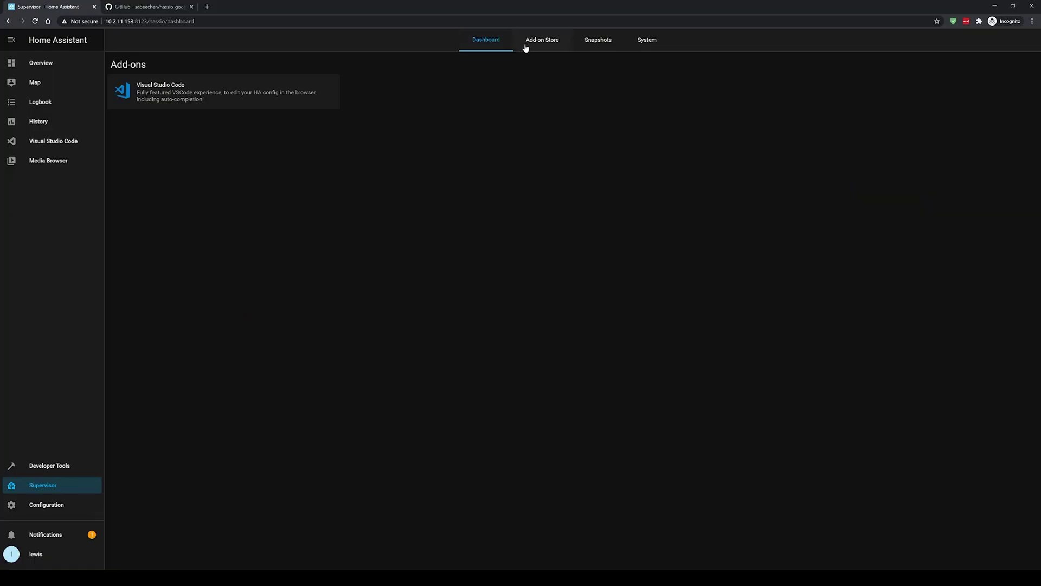
# Step: Open the Add-on Store's repository manager to enter a new repository
pyautogui.click(543, 40)
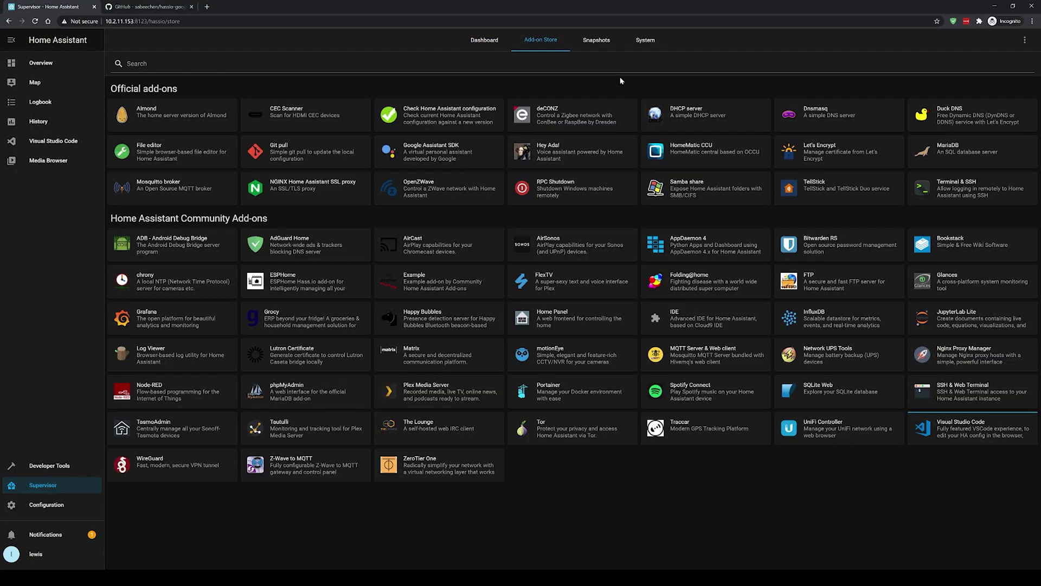
pyautogui.click(1025, 40)
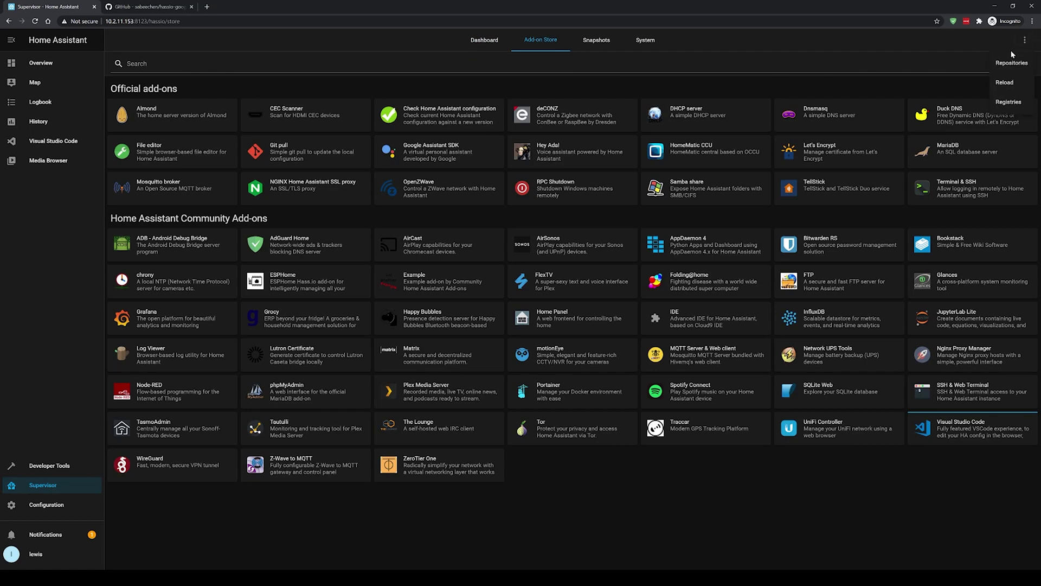
pyautogui.click(1012, 64)
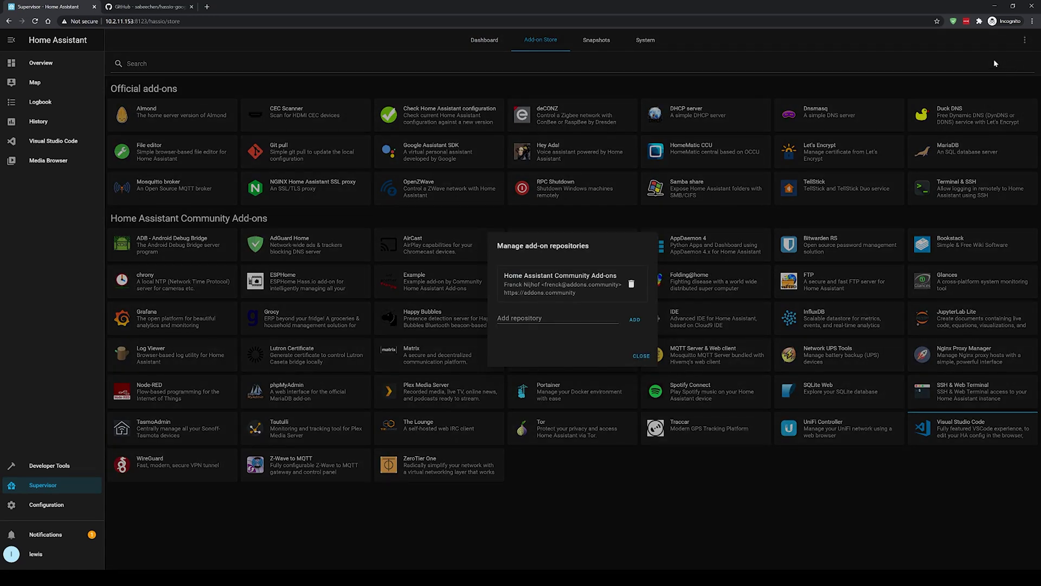
pyautogui.click(553, 319)
# Step: Copy the Google Drive Backup GitHub URL and add it as a repository
pyautogui.click(146, 7)
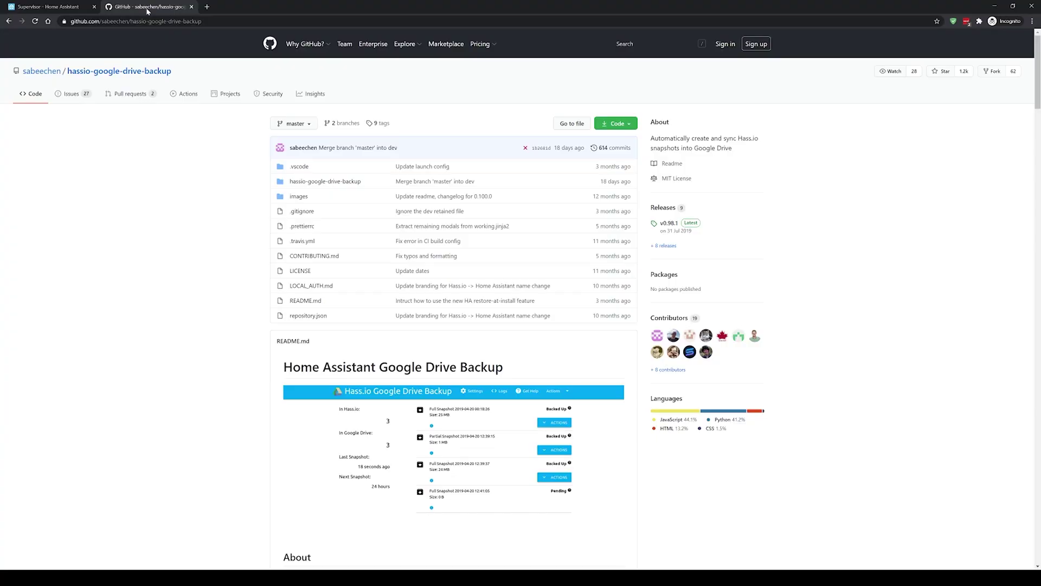
pyautogui.click(247, 22)
pyautogui.hotkey('ctrl', 'c')
pyautogui.click(68, 7)
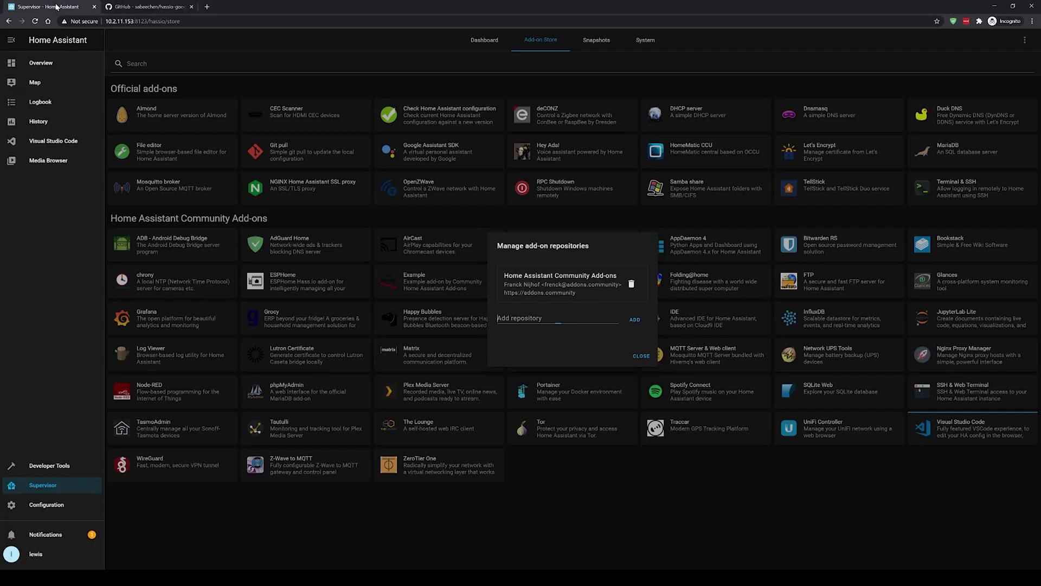
pyautogui.click(542, 315)
pyautogui.hotkey('ctrl', 'v')
pyautogui.click(634, 320)
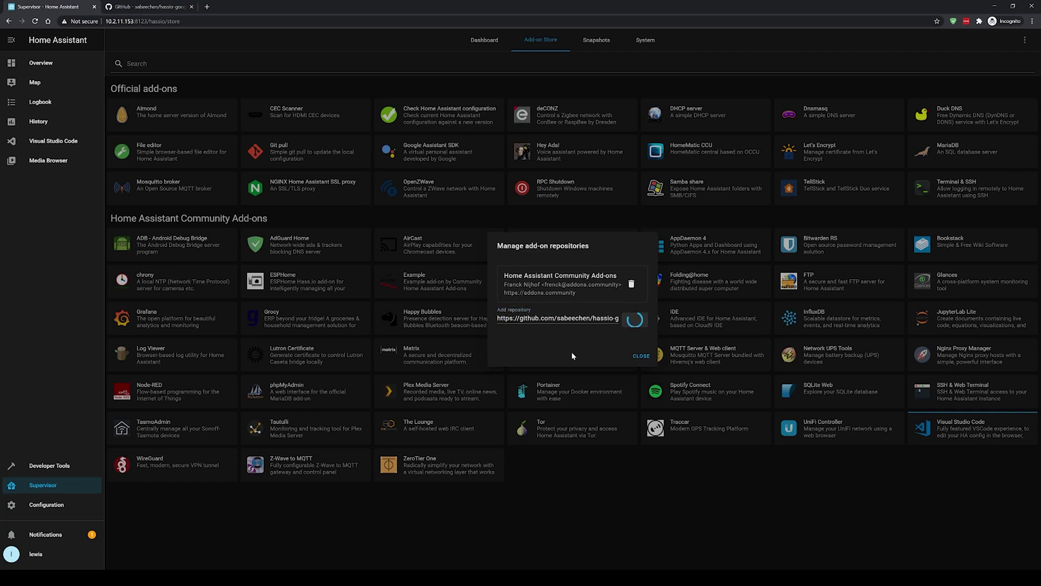
# Step: Install the Google Drive Backup add-on from the store
pyautogui.click(662, 374)
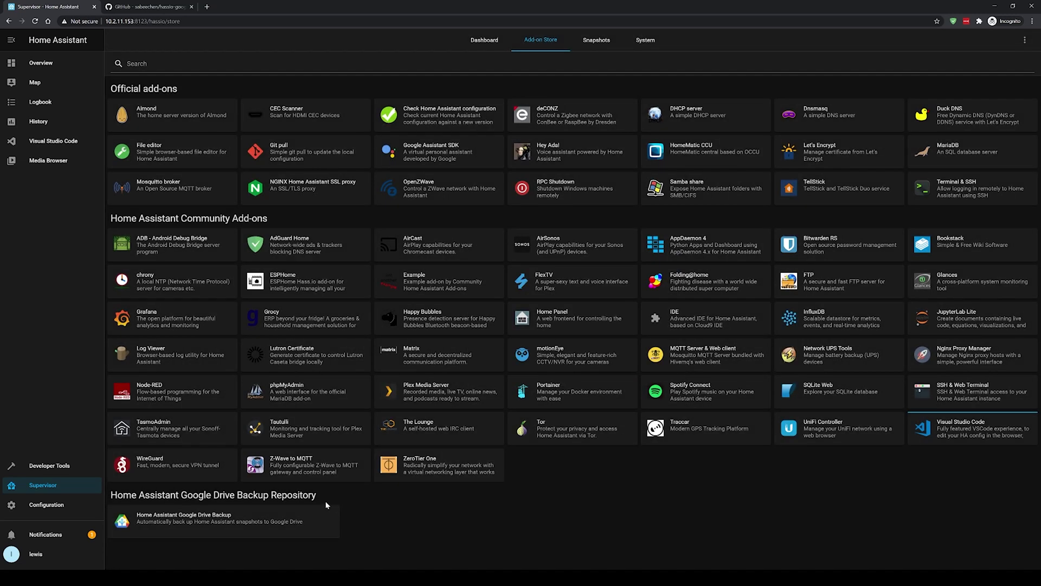
pyautogui.click(251, 523)
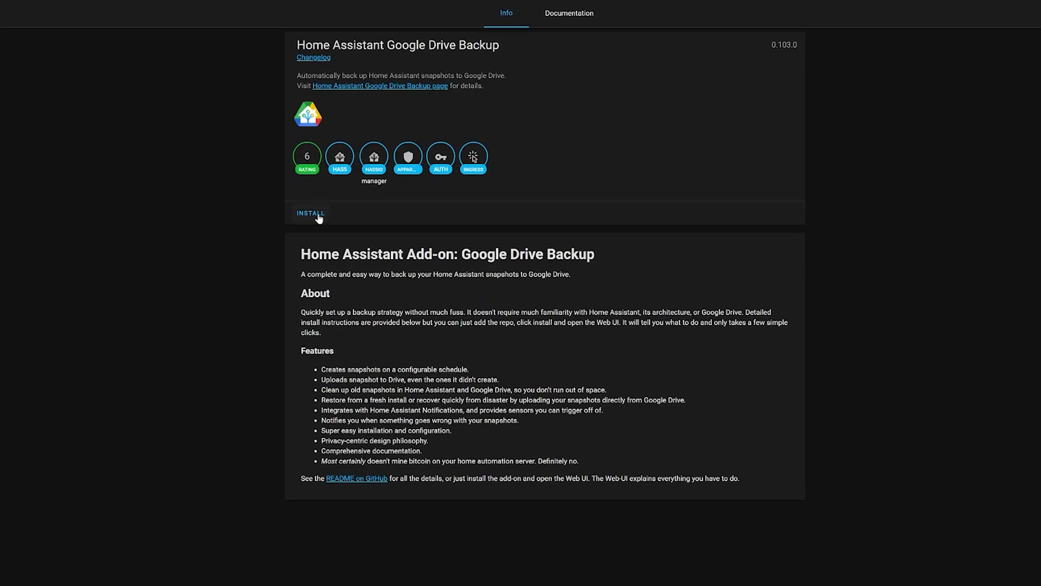
pyautogui.click(318, 217)
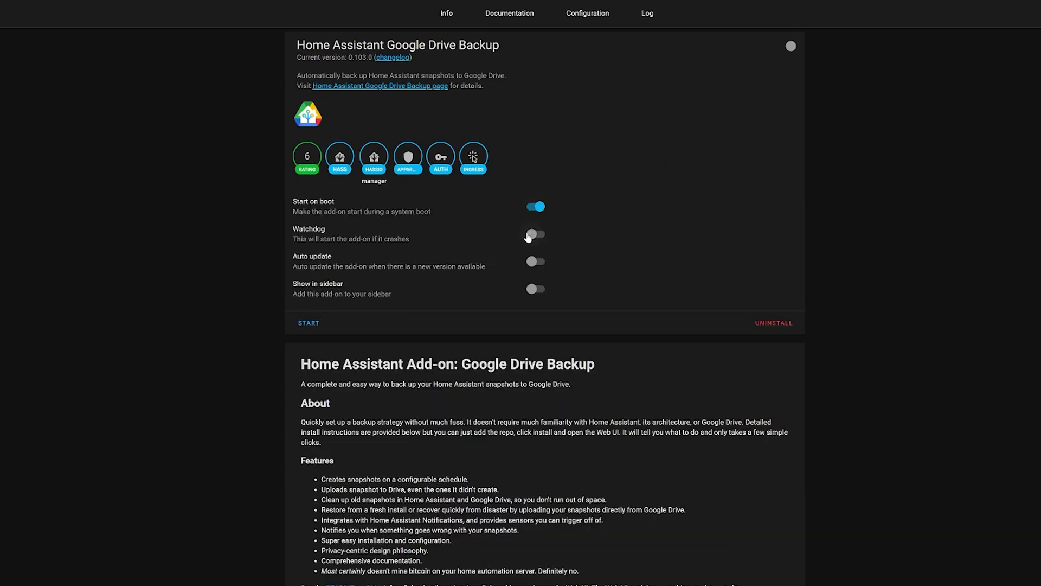
# Step: Enable Watchdog, Auto update and Show in sidebar for the add-on
pyautogui.click(532, 235)
pyautogui.click(536, 261)
pyautogui.click(536, 289)
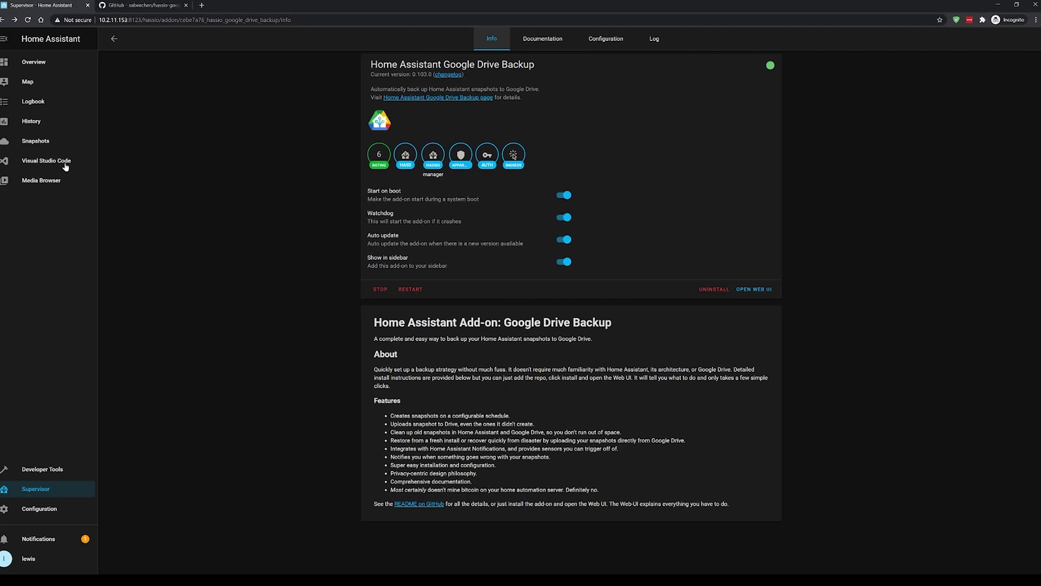
# Step: Authenticate the Snapshots add-on with Google Drive, allowing habackup.io access for the chosen account
pyautogui.click(54, 144)
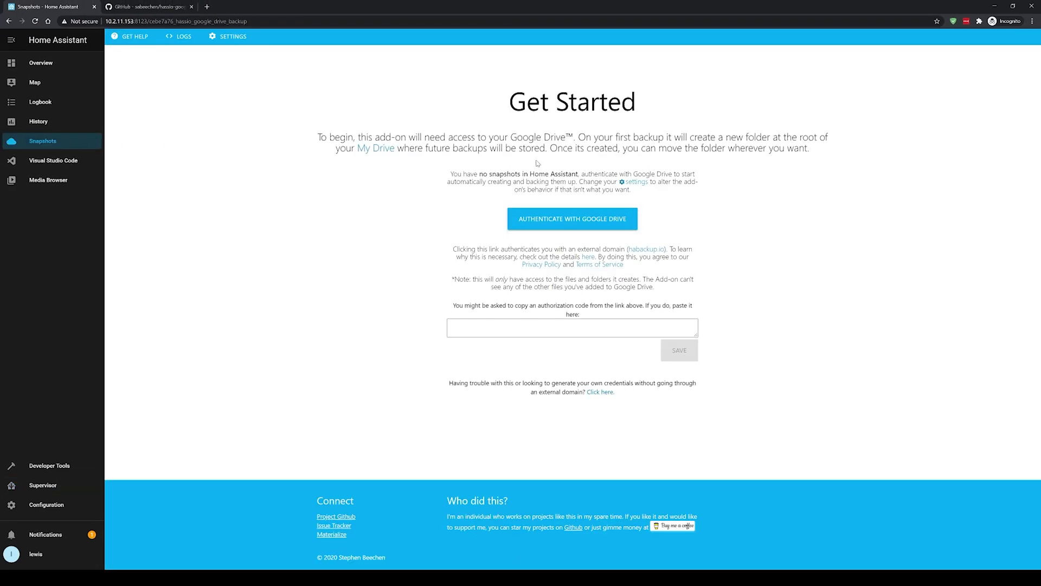
pyautogui.click(602, 219)
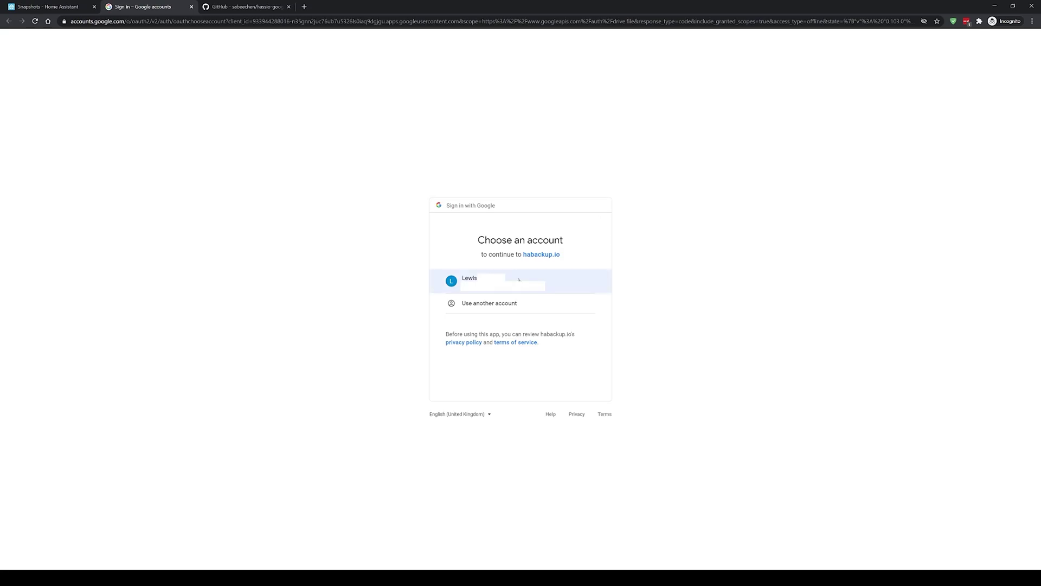
pyautogui.click(573, 289)
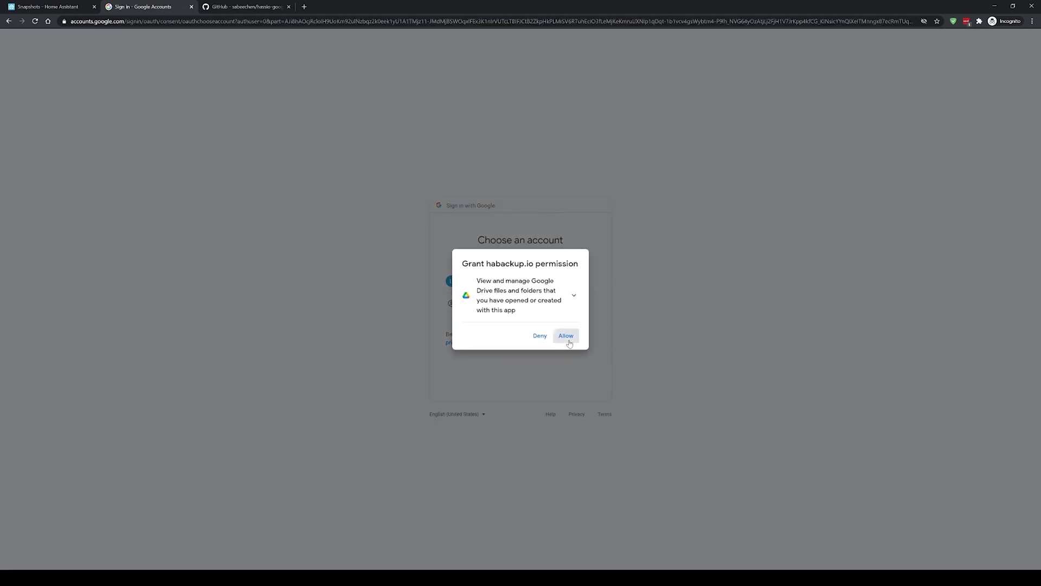
pyautogui.click(566, 336)
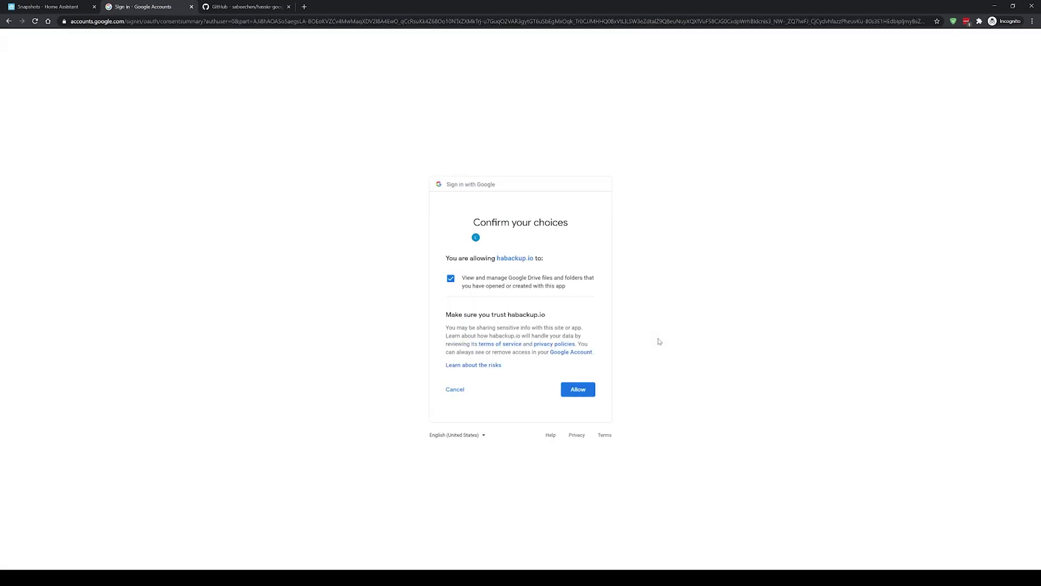
pyautogui.click(584, 395)
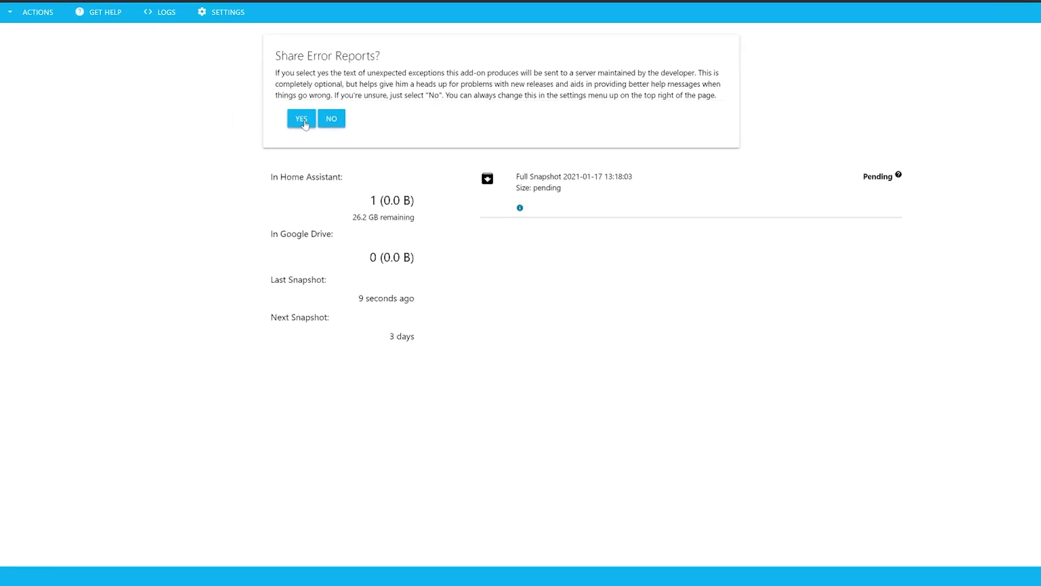
# Step: Agree to share error reports, review the snapshot's Actions menus, and open Supervisor in a new tab
pyautogui.click(301, 121)
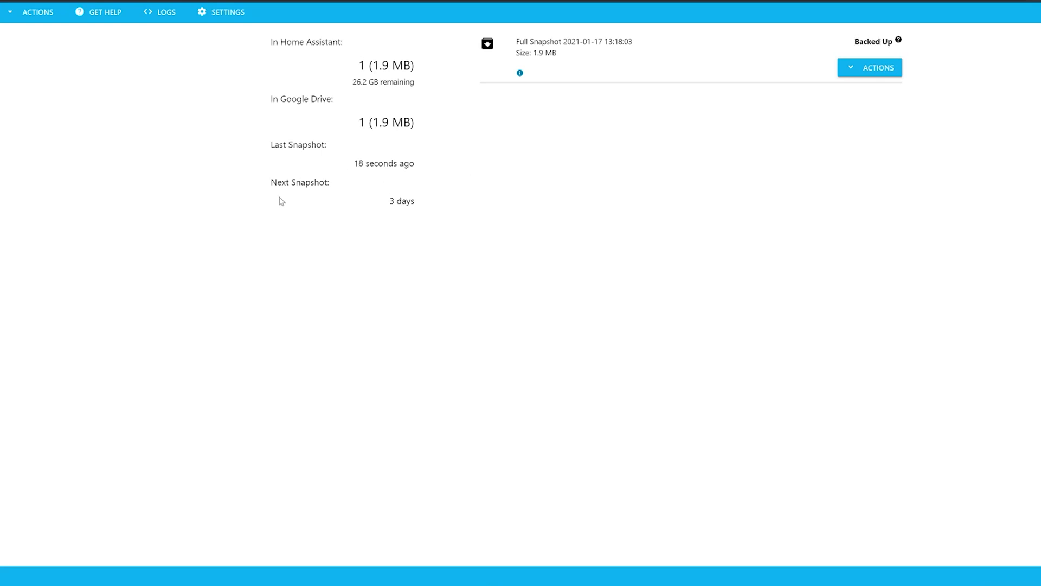
pyautogui.click(856, 75)
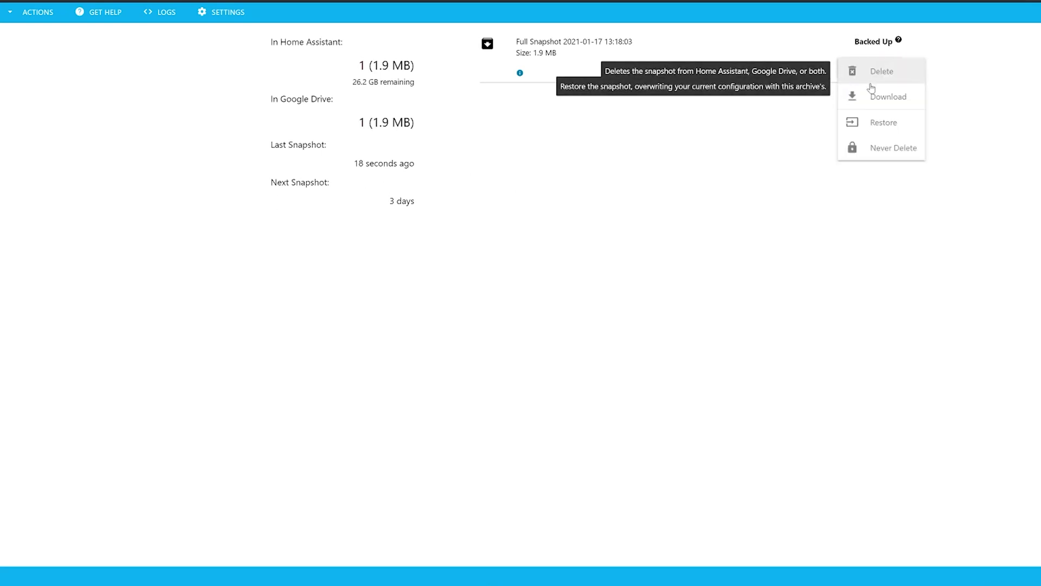
pyautogui.click(972, 119)
pyautogui.click(49, 13)
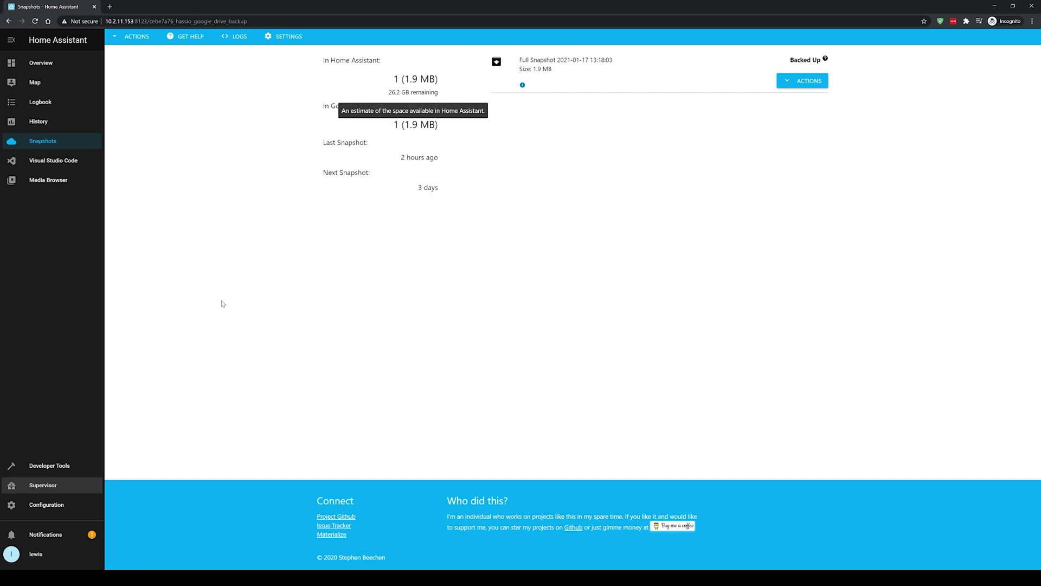
pyautogui.middleClick(61, 493)
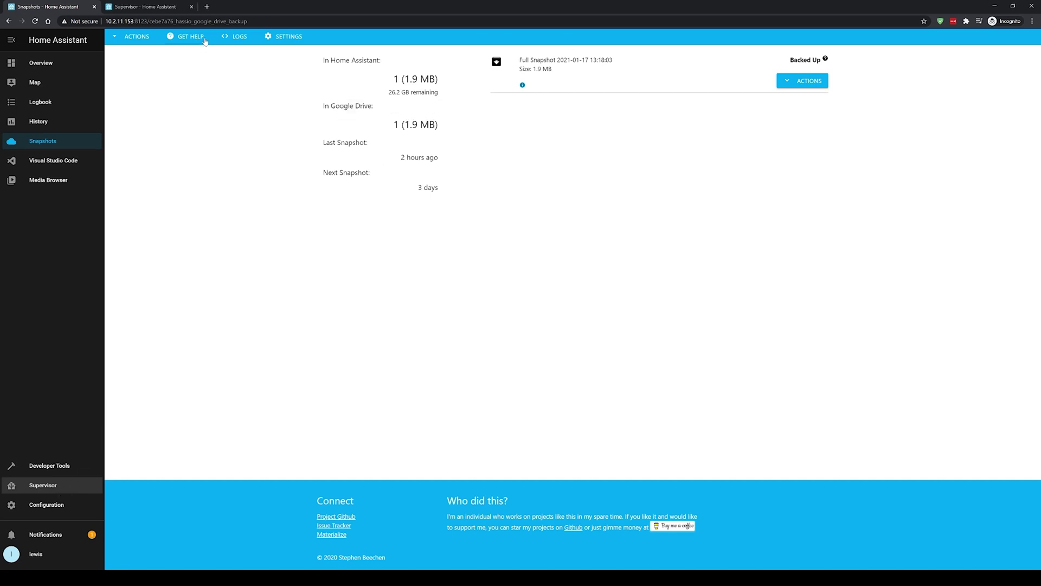
# Step: Create a full snapshot named 'temp', then check it in the backup add-on and My Drive
pyautogui.click(169, 11)
pyautogui.click(587, 44)
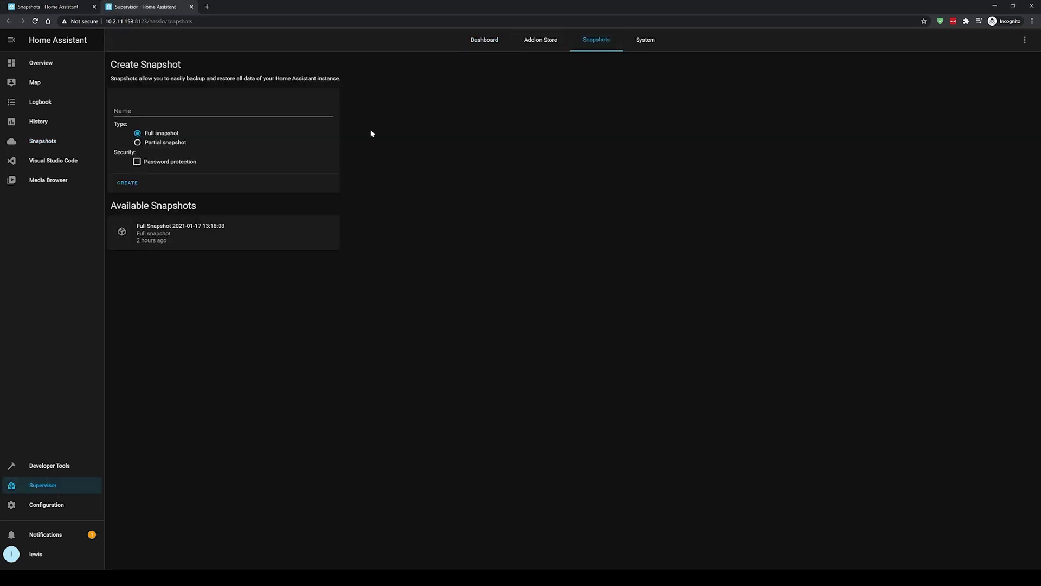
pyautogui.click(161, 109)
pyautogui.write('temp')
pyautogui.click(127, 185)
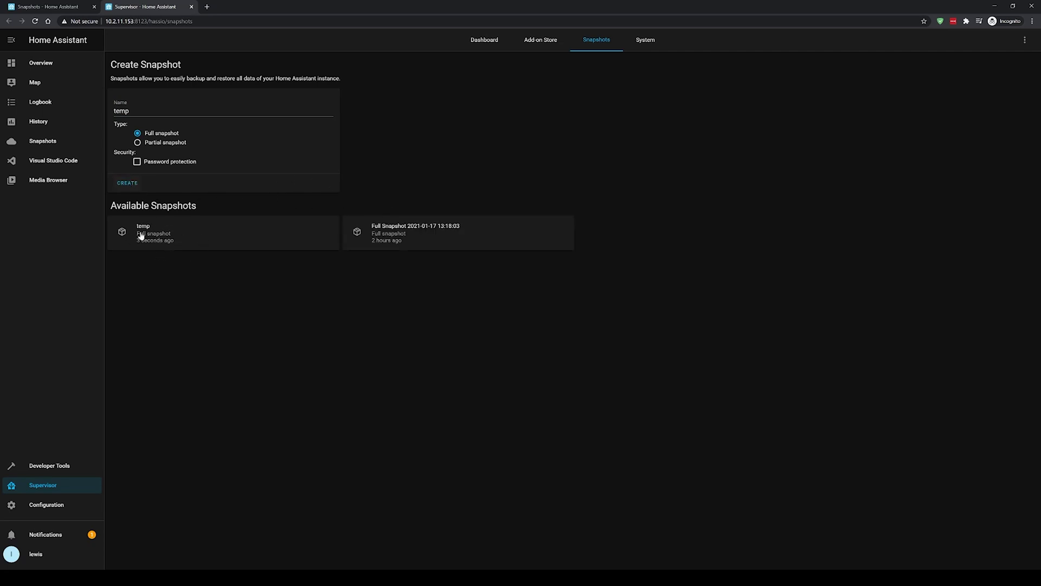
pyautogui.click(62, 6)
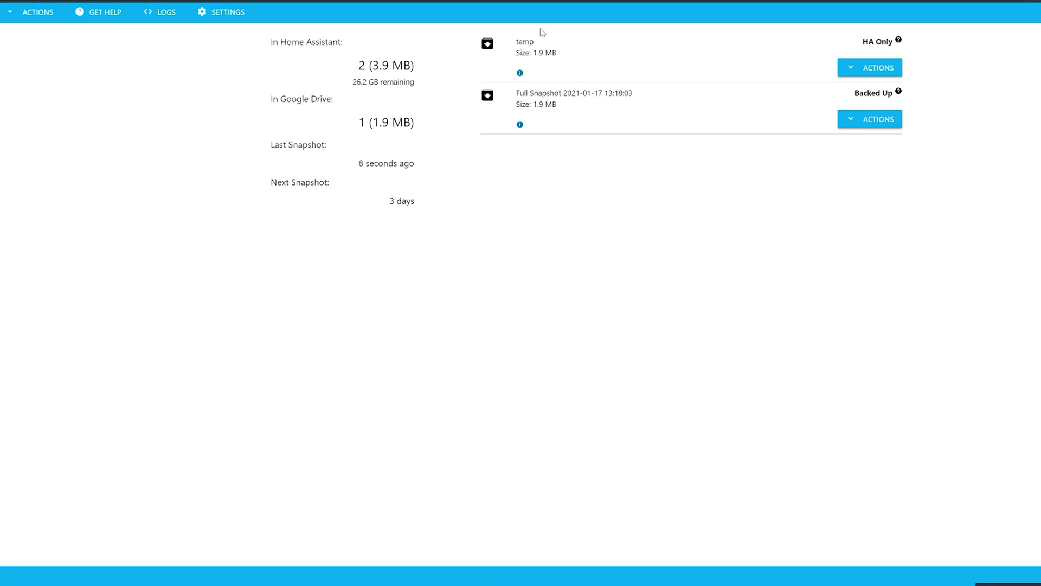
pyautogui.click(150, 10)
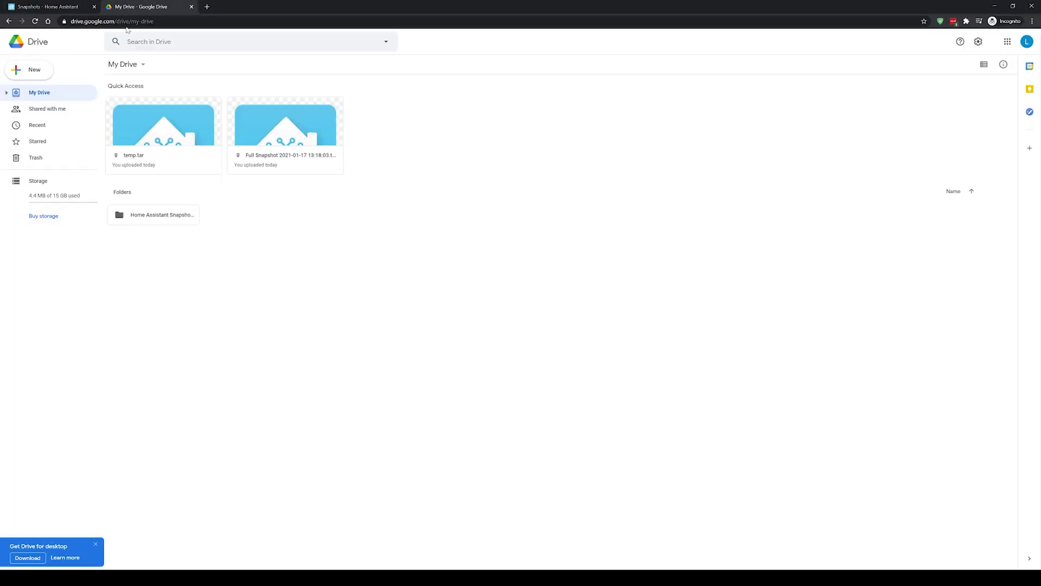
# Step: Download Full Snapshot from Drive's Home Assistant Snapshots folder and bring up Upload snapshot
pyautogui.doubleClick(170, 217)
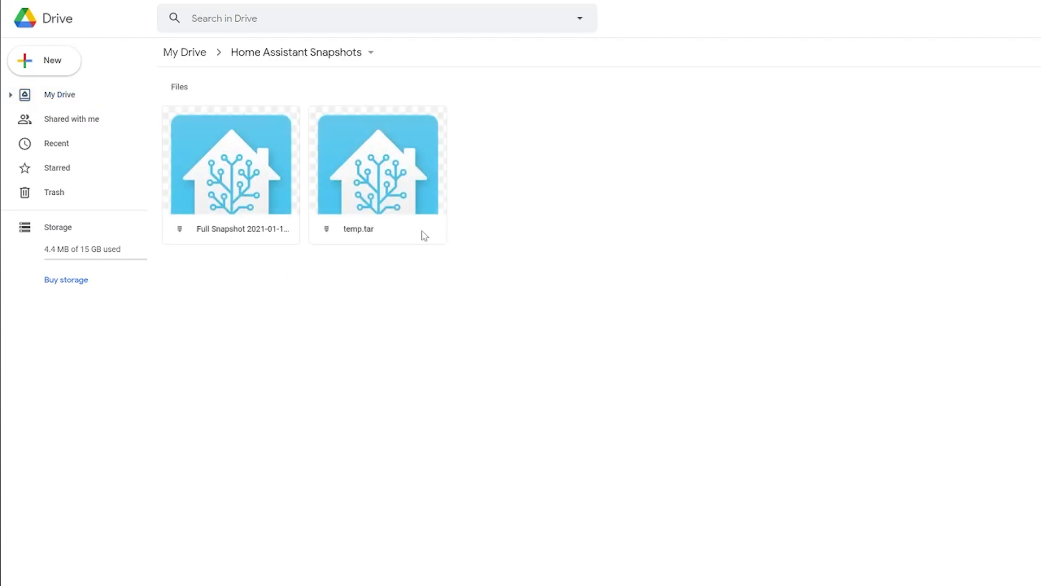
pyautogui.rightClick(258, 174)
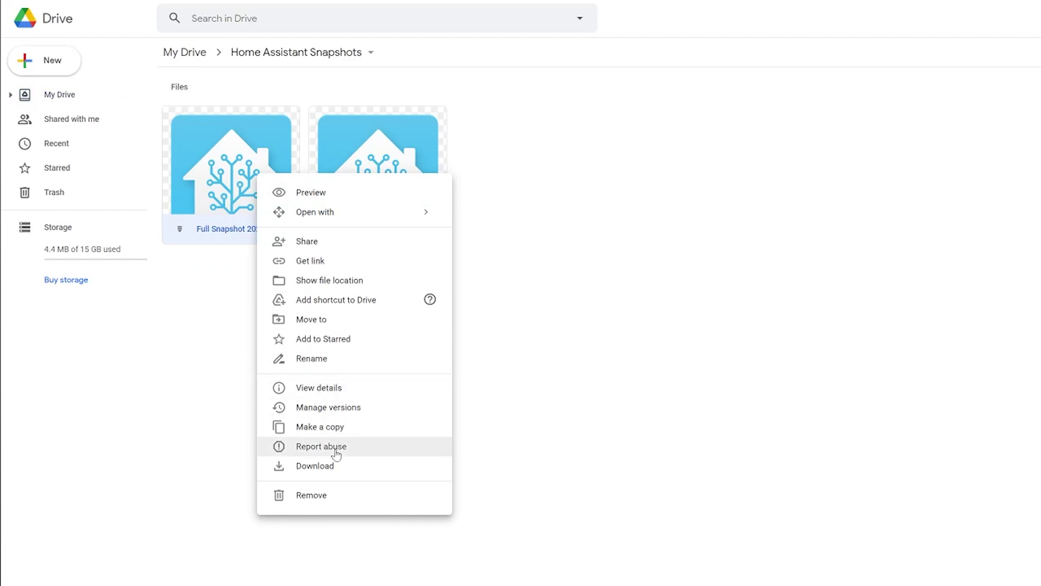
pyautogui.click(336, 469)
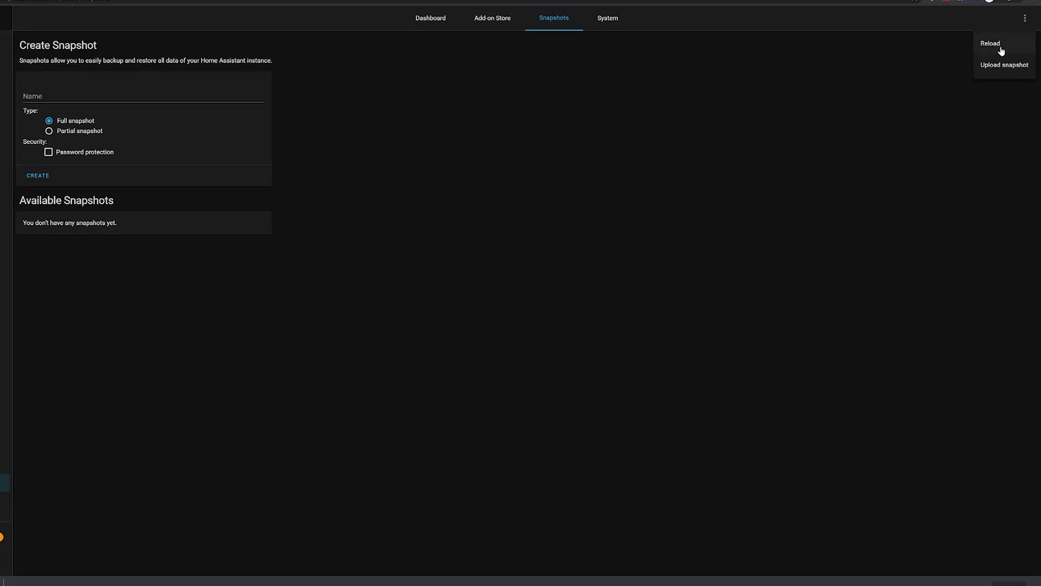
pyautogui.click(1007, 64)
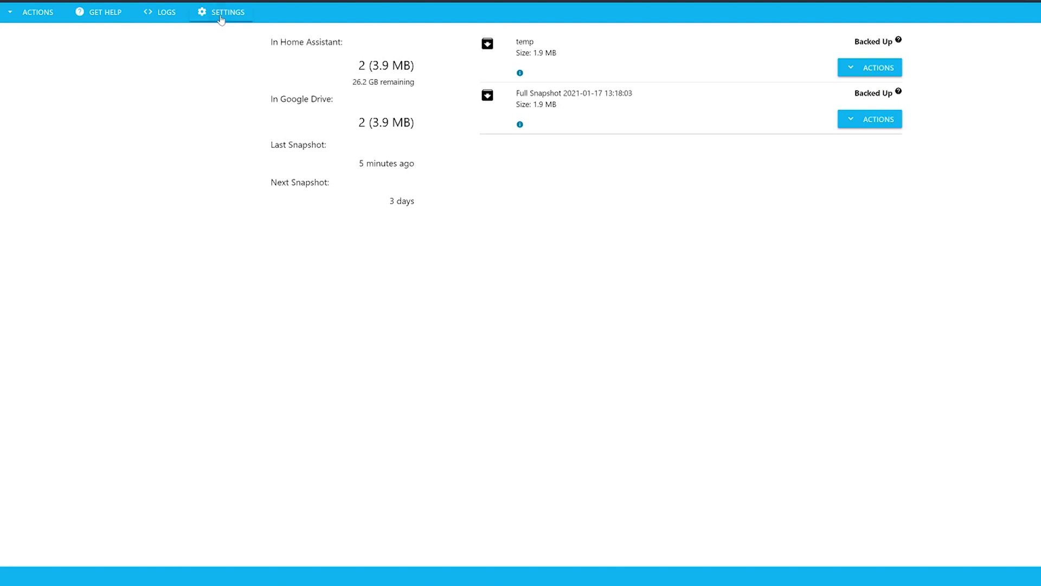
# Step: Keep 5 snapshots in Home Assistant and 7 in Google Drive, taken daily at 09:30
pyautogui.click(220, 16)
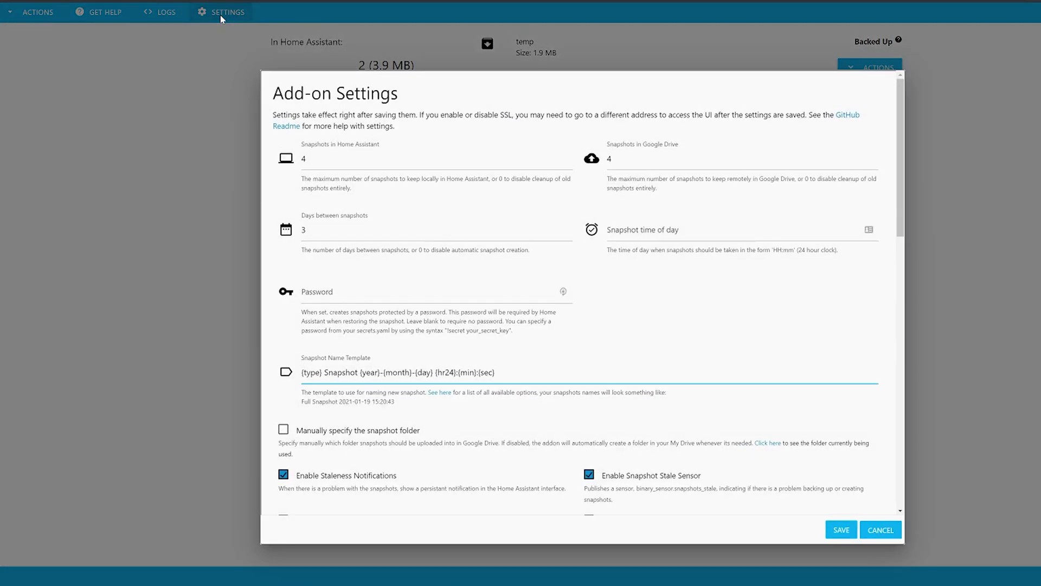
pyautogui.click(330, 161)
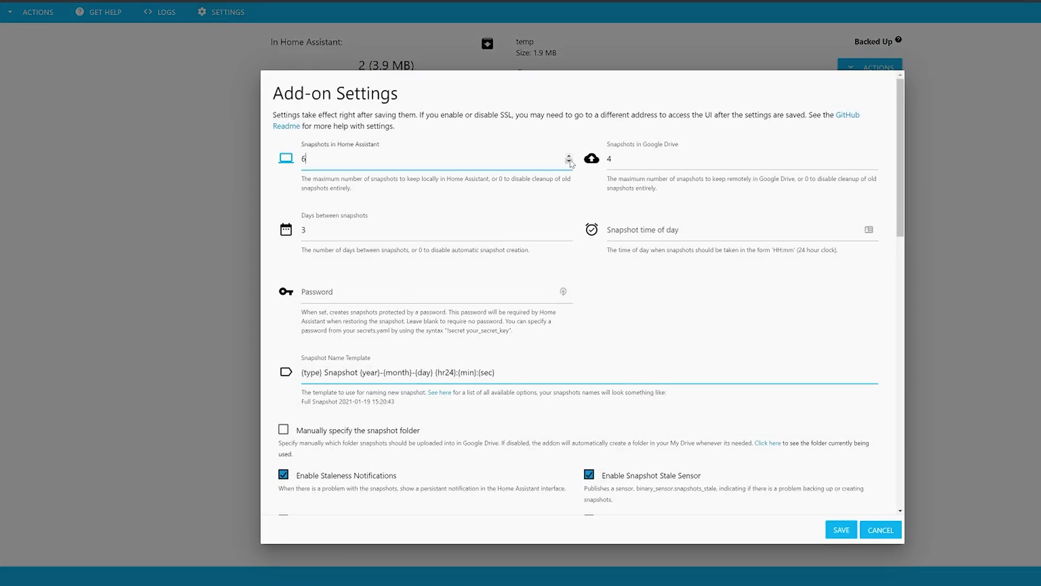
pyautogui.click(795, 166)
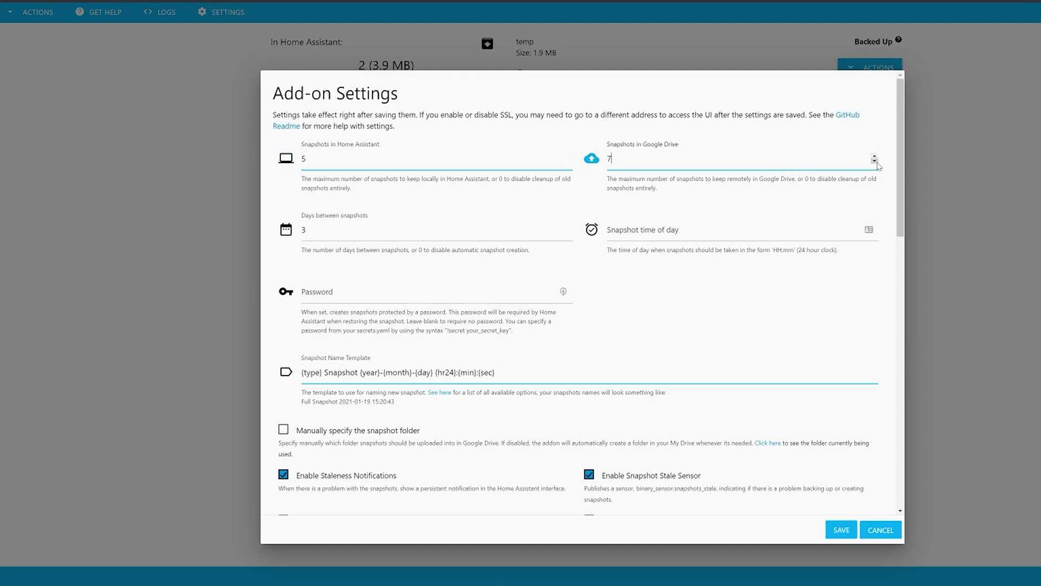
pyautogui.click(331, 232)
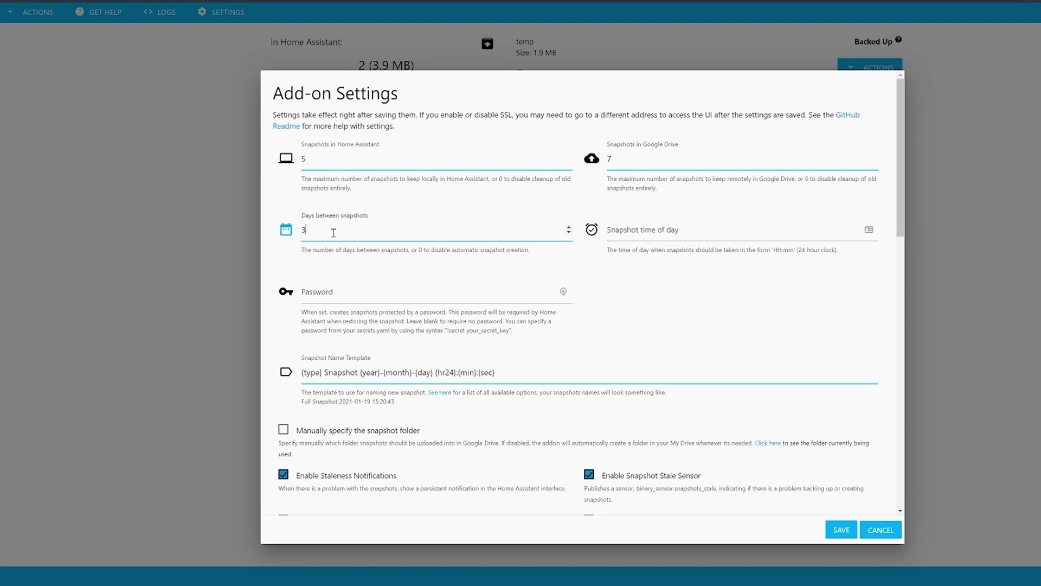
pyautogui.click(569, 233)
pyautogui.click(636, 235)
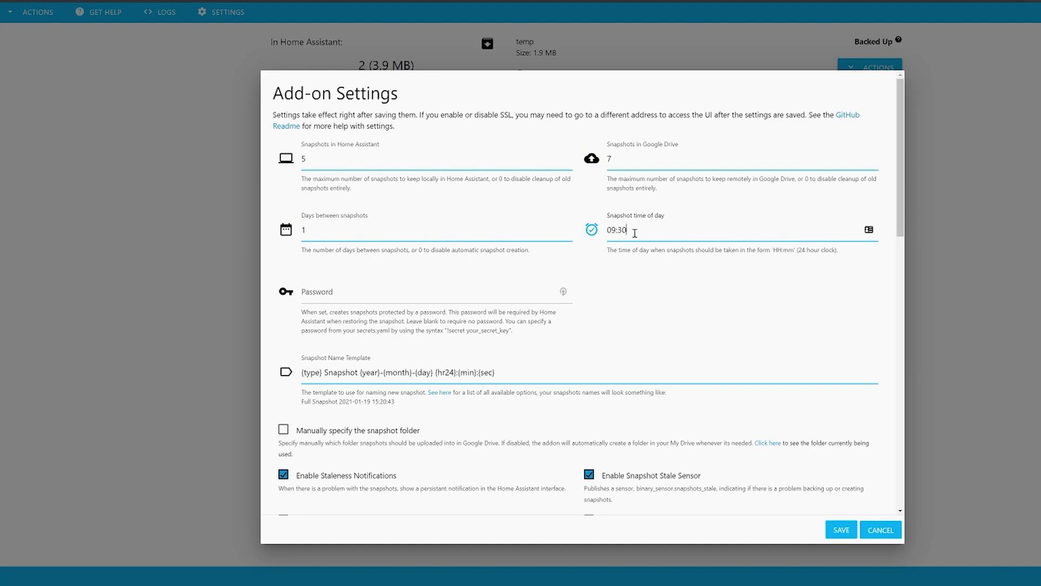
pyautogui.click(754, 279)
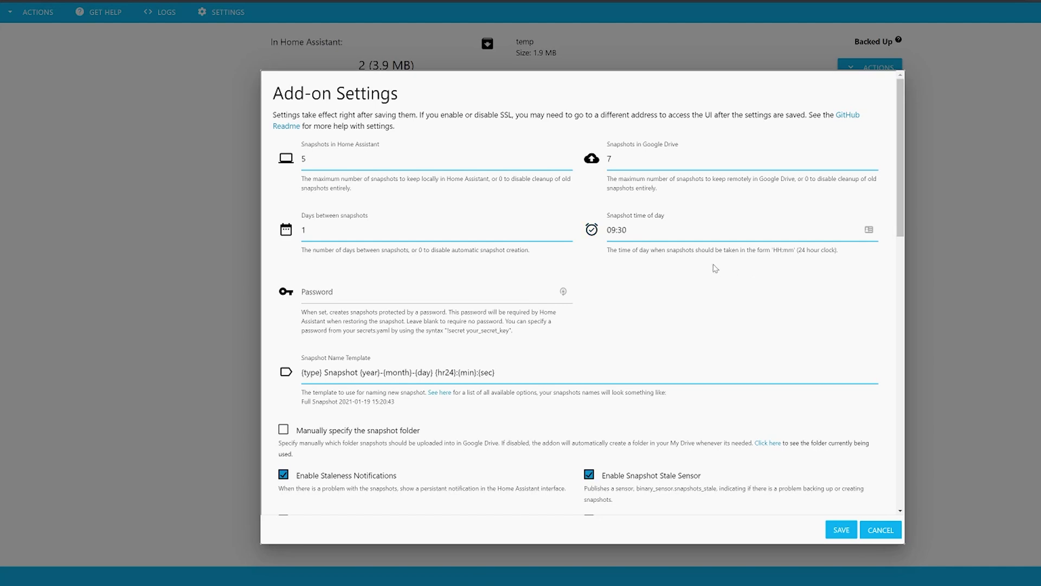
# Step: Password-protect the snapshots by entering and confirming a password
pyautogui.click(344, 295)
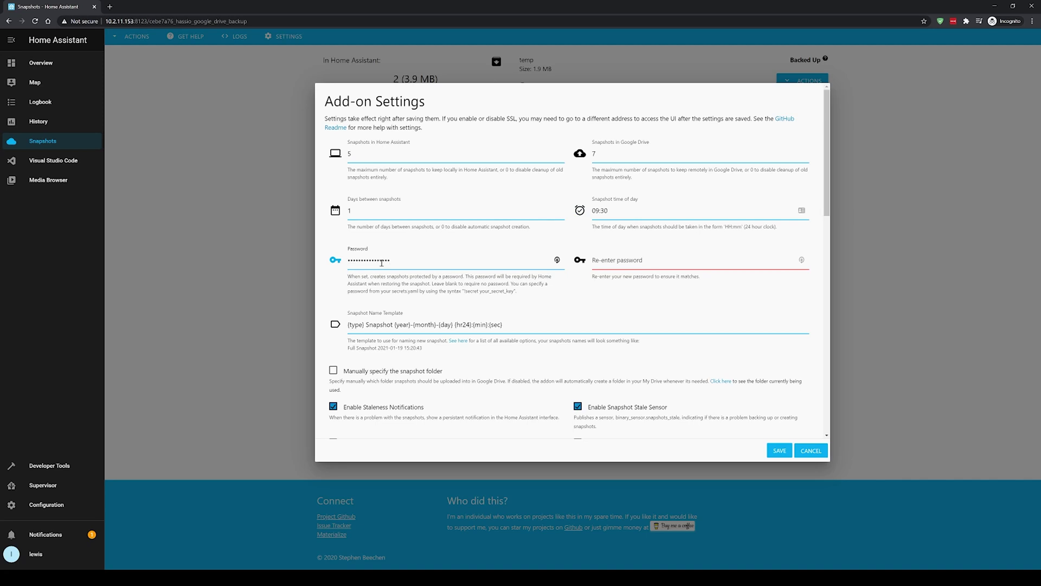
pyautogui.click(688, 266)
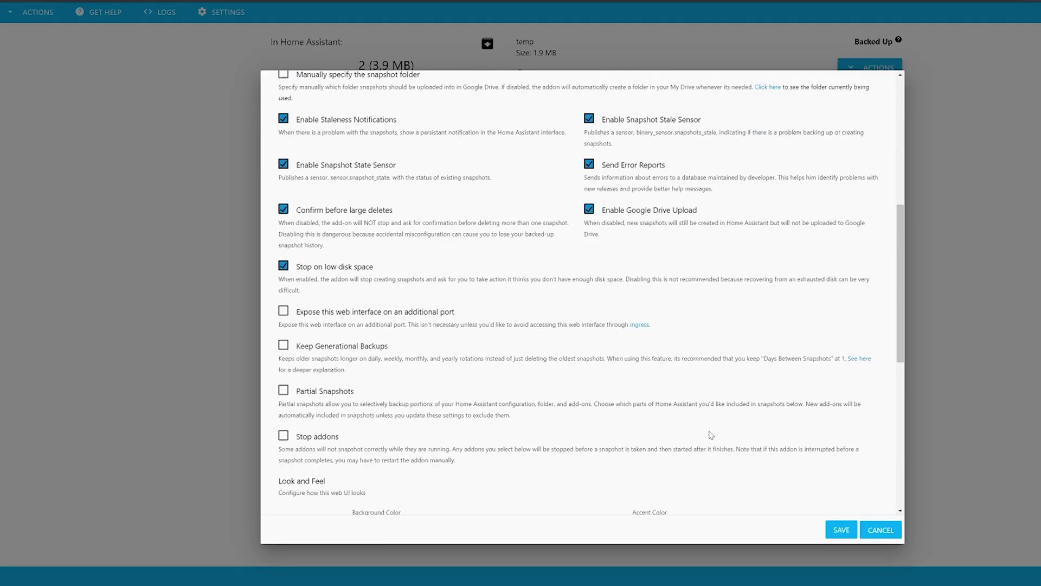
pyautogui.scroll(-5, 711, 435)
# Step: Tick the Keep Generational Backups checkbox in Add-on Settings
pyautogui.scroll(4, 709, 425)
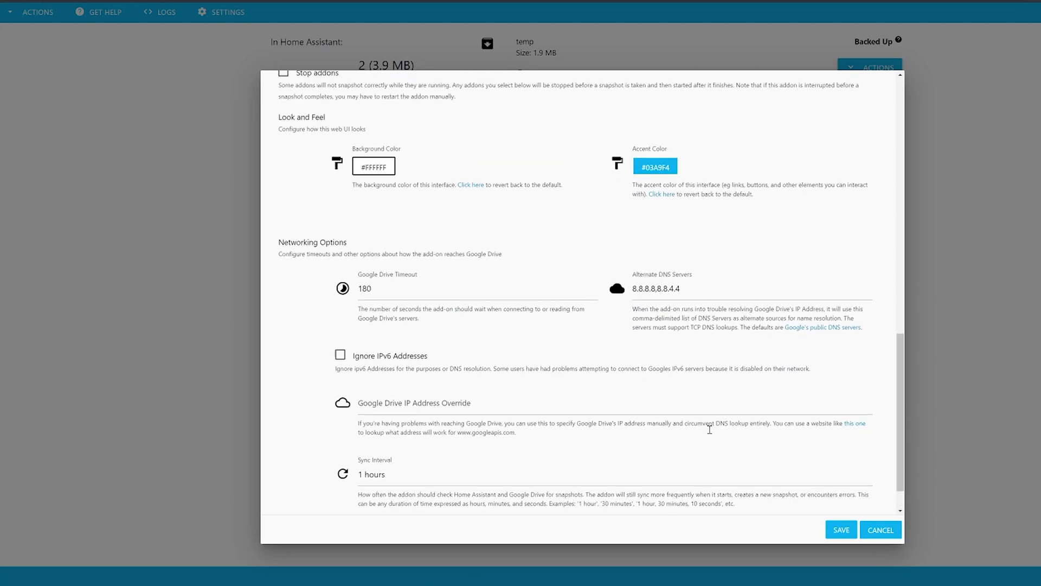
pyautogui.scroll(4, 631, 417)
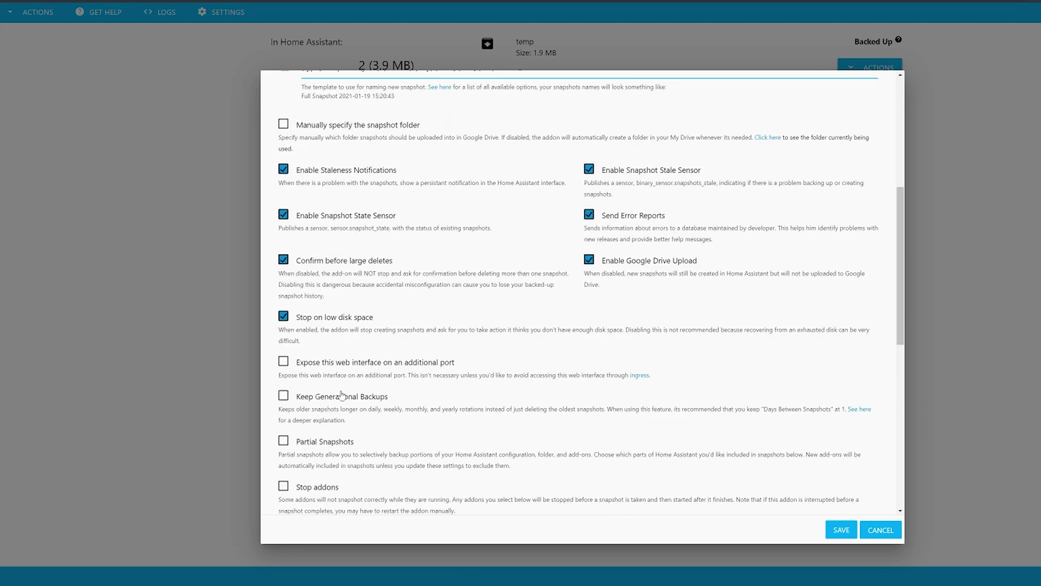
pyautogui.scroll(-1, 341, 394)
pyautogui.click(283, 346)
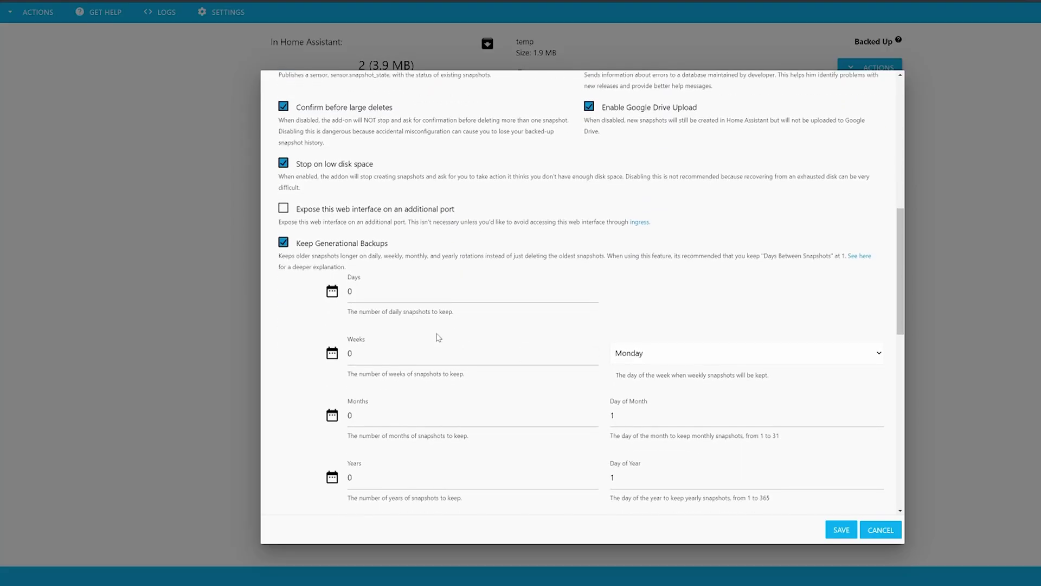
pyautogui.scroll(-1, 428, 332)
# Step: Keep 4 daily and 1 weekly generational backup, with the weekly one on Monday
pyautogui.doubleClick(595, 239)
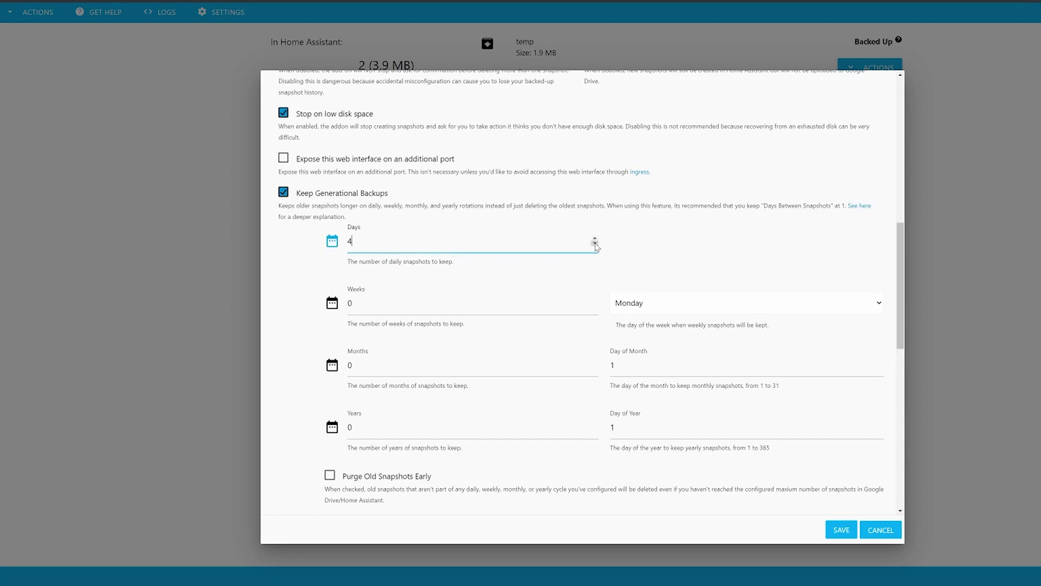
pyautogui.click(595, 300)
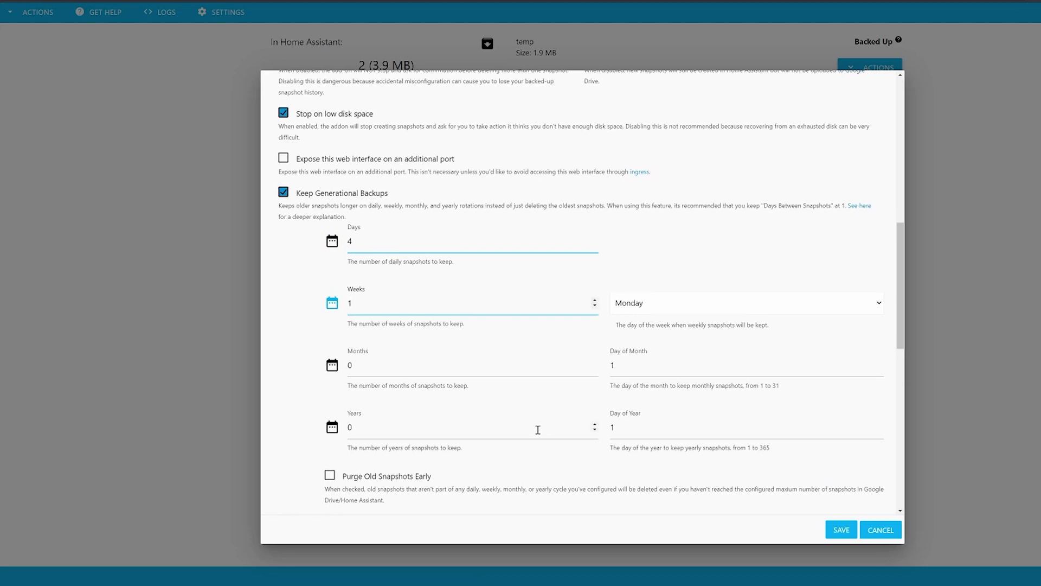
pyautogui.scroll(-1, 486, 419)
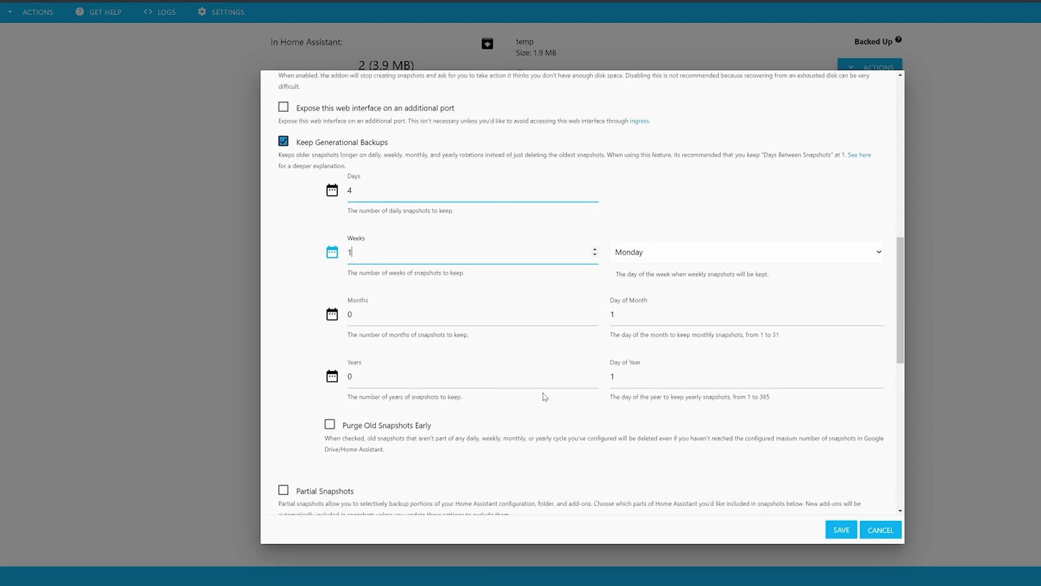
pyautogui.click(690, 262)
pyautogui.press('Down')
pyautogui.press('Up')
pyautogui.scroll(-1, 313, 356)
pyautogui.scroll(2, 397, 350)
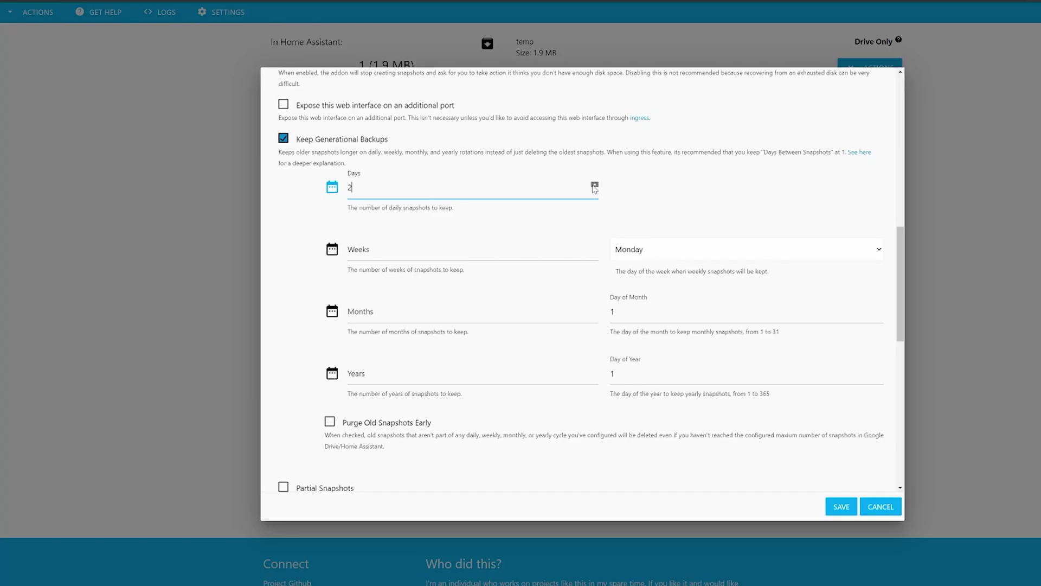
# Step: Keep 3 daily, 2 weekly, 1 monthly and 1 yearly snapshots
pyautogui.click(594, 185)
pyautogui.click(596, 247)
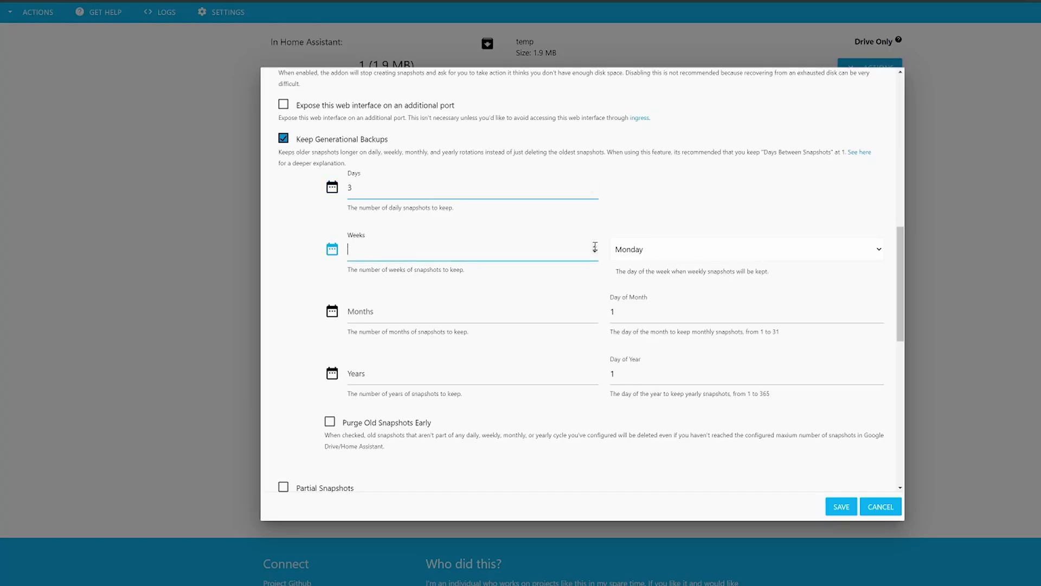
pyautogui.write('2')
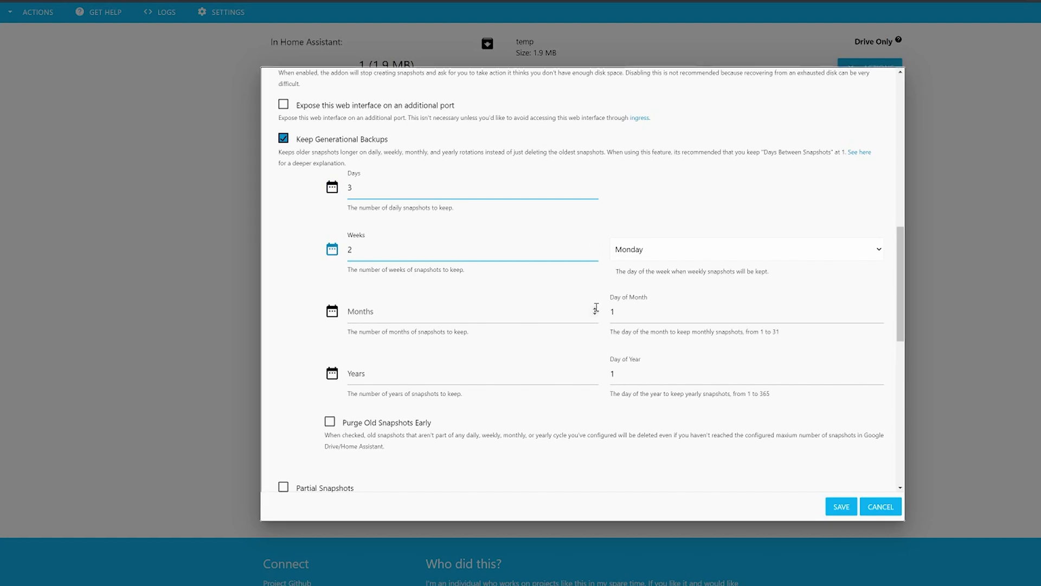
pyautogui.click(595, 309)
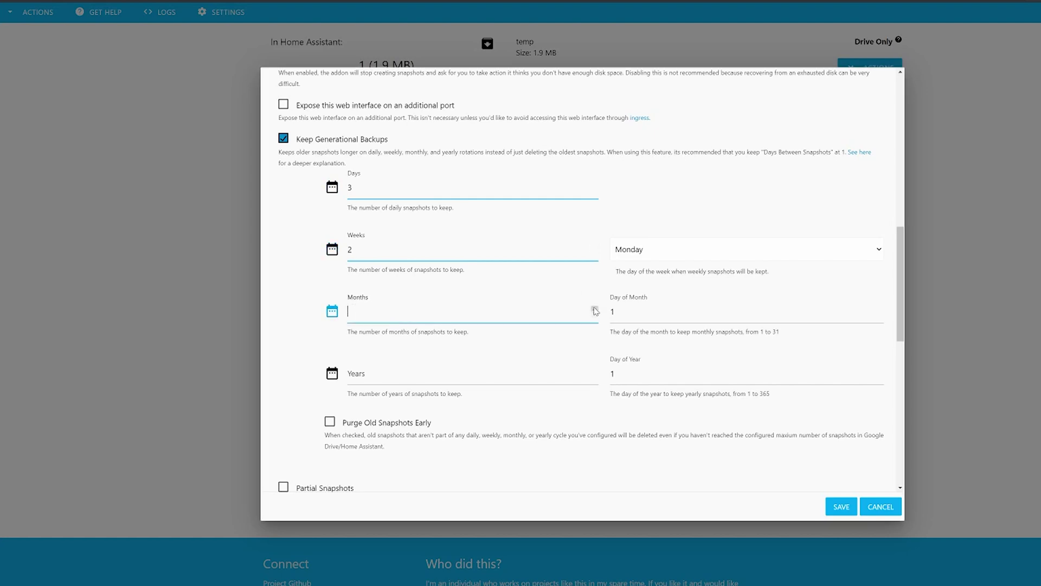
pyautogui.click(595, 375)
pyautogui.click(595, 371)
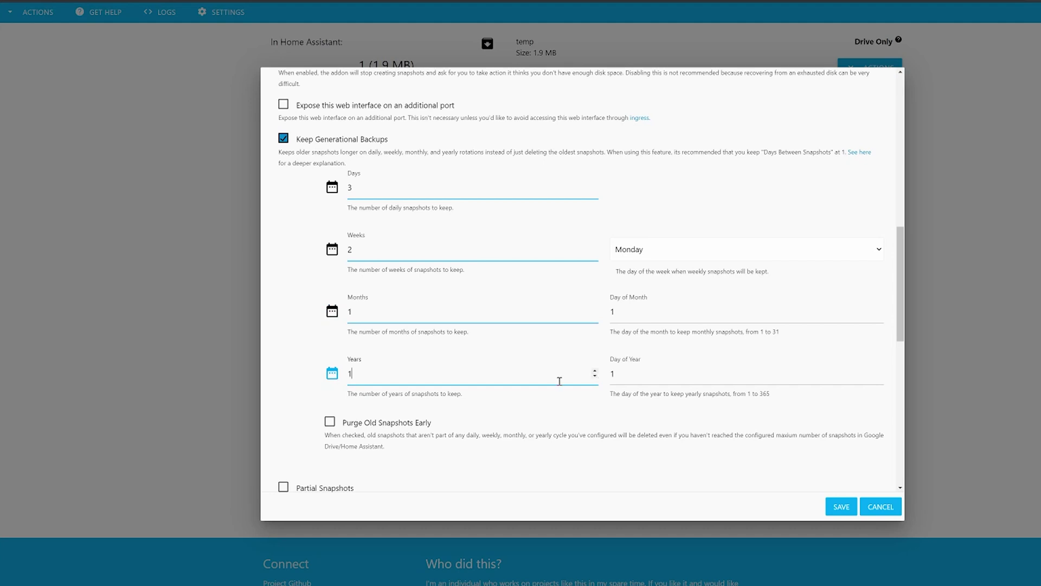
pyautogui.click(557, 415)
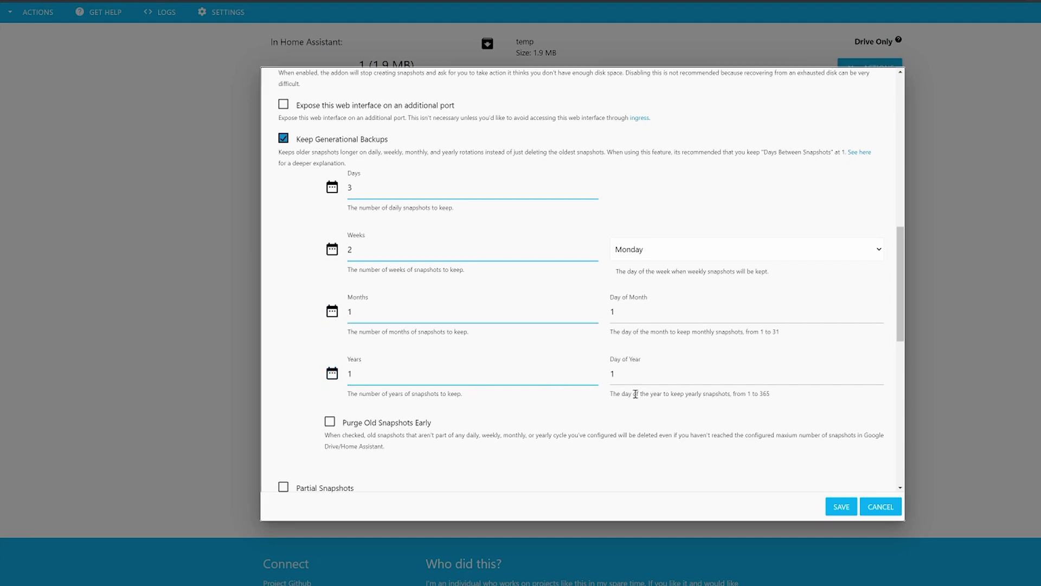
# Step: Set the yearly snapshot day to 5, raise the monthly snapshot day, and save the settings
pyautogui.click(880, 371)
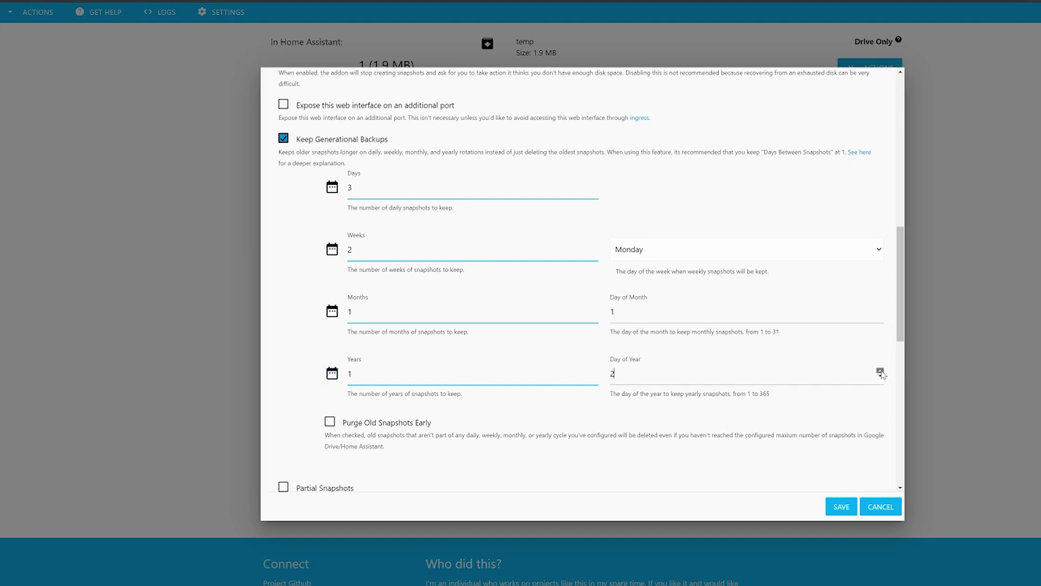
pyautogui.tripleClick(881, 371)
pyautogui.doubleClick(880, 310)
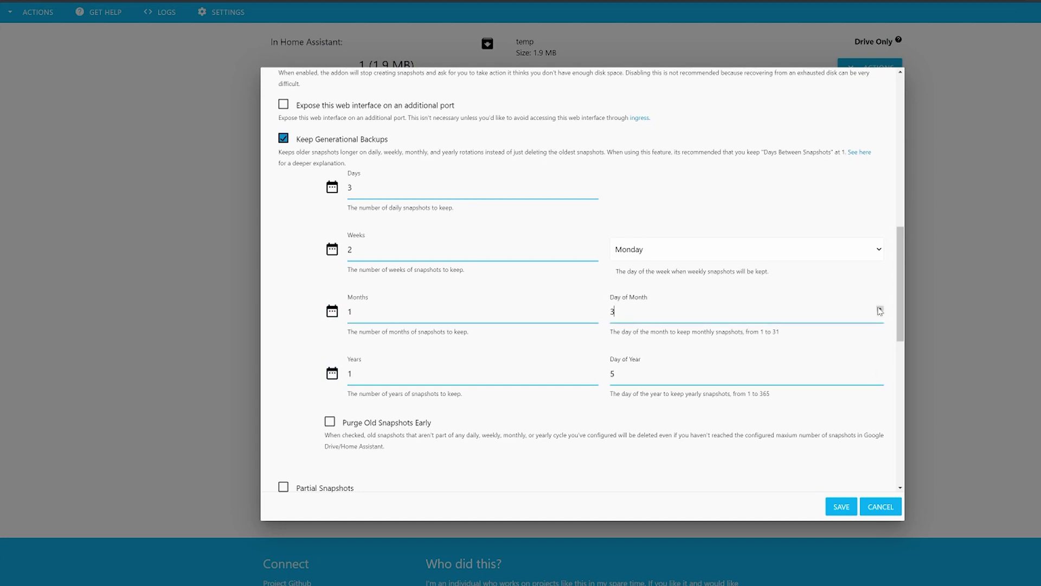
pyautogui.click(880, 309)
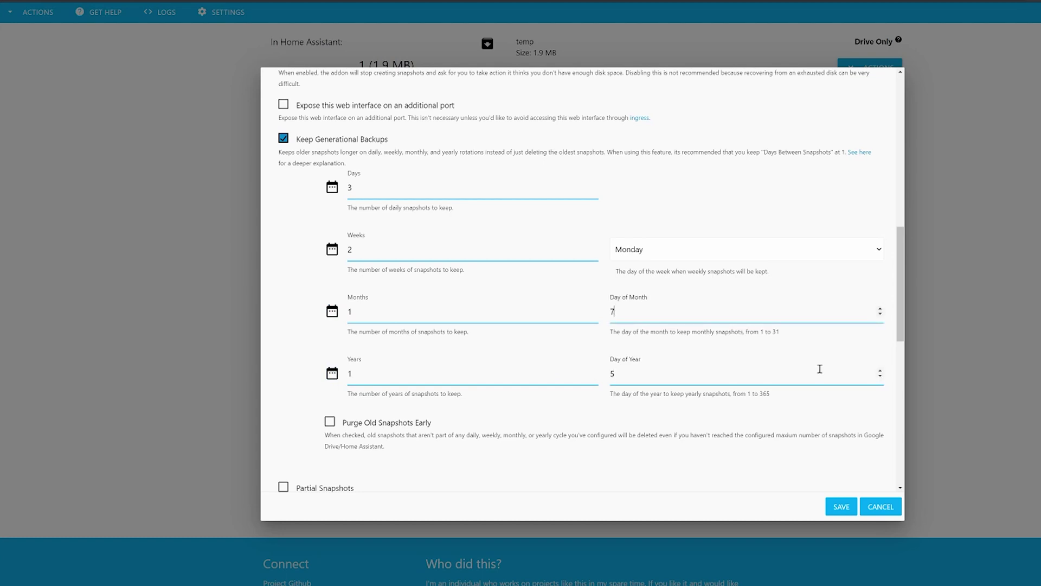
pyautogui.click(842, 507)
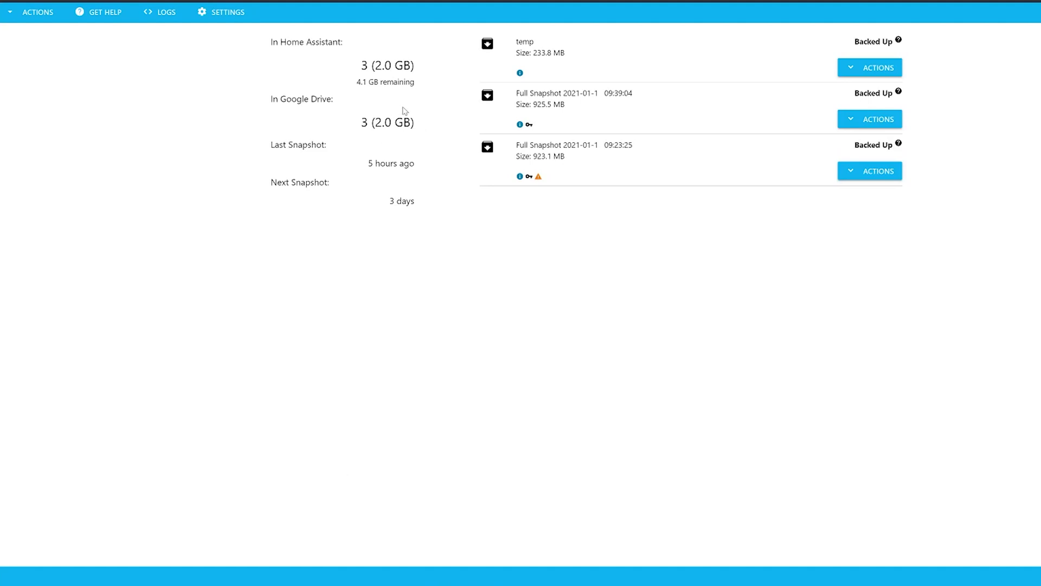
# Step: Leave Developer Tools for the Configuration dashboard with Integrations, Automations, Scripts and Helpers
pyautogui.moveTo(359, 63)
pyautogui.tripleClick(564, 157)
pyautogui.click(578, 163)
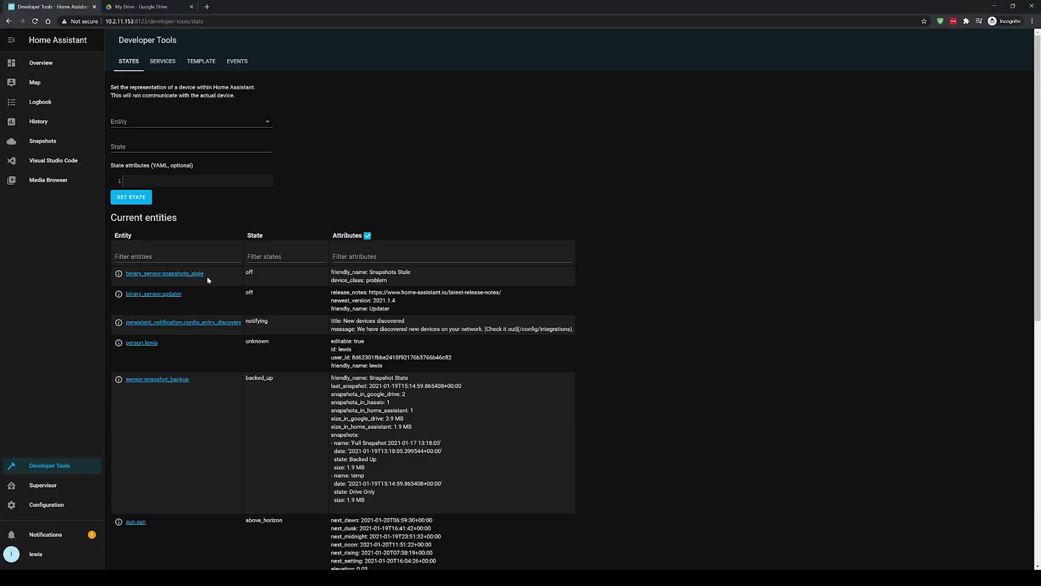
pyautogui.click(54, 505)
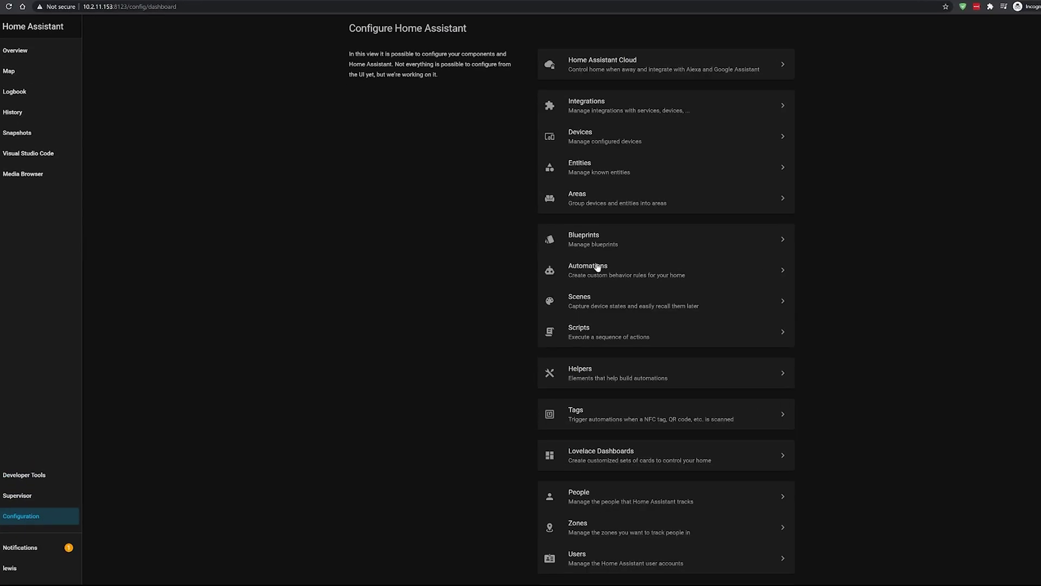
# Step: Start an empty automation named 'Notify when backups stale'
pyautogui.click(598, 269)
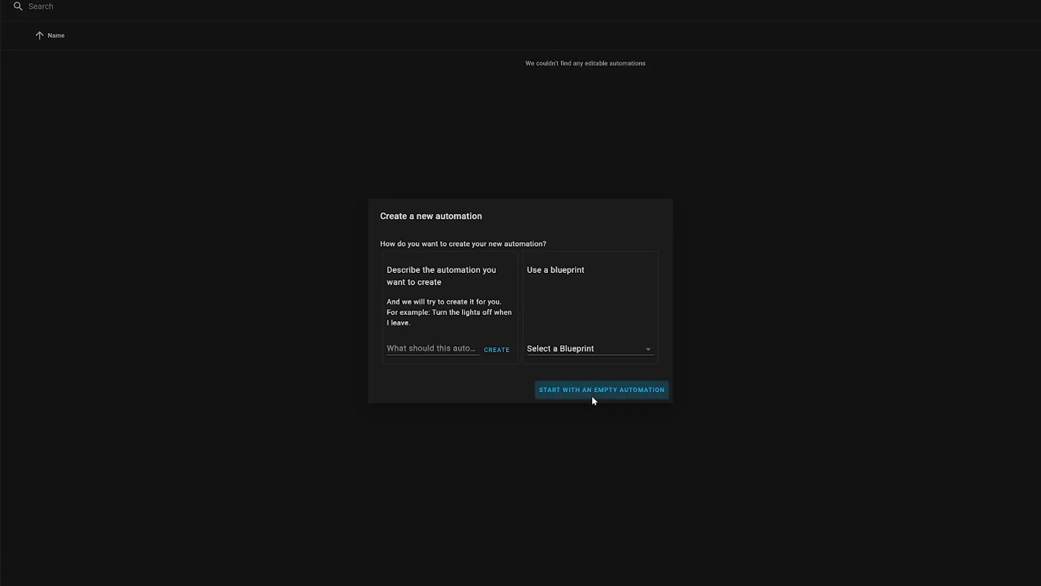
pyautogui.click(593, 396)
pyautogui.write('Notify wh')
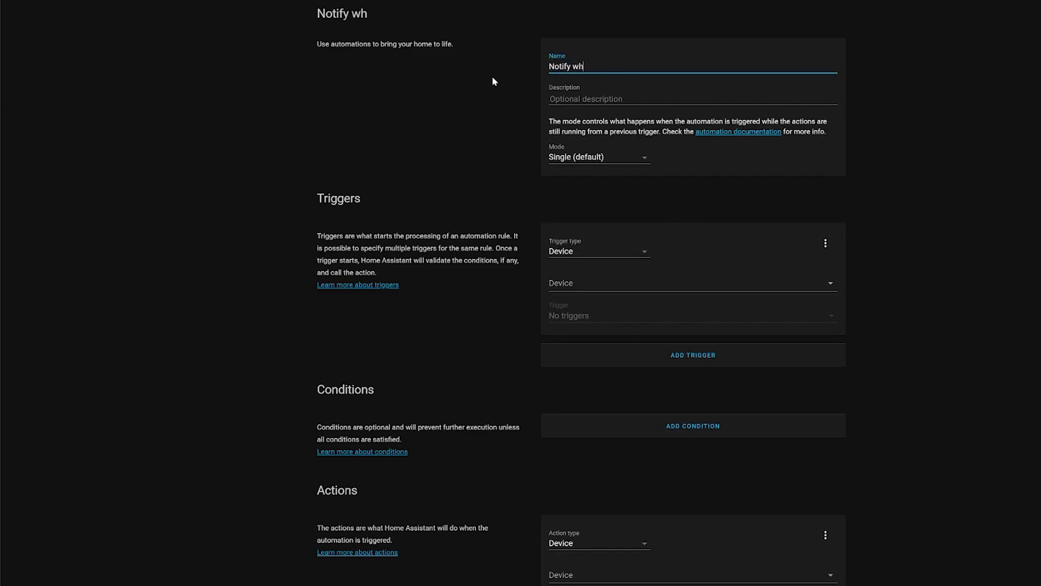
pyautogui.write('en backups stale')
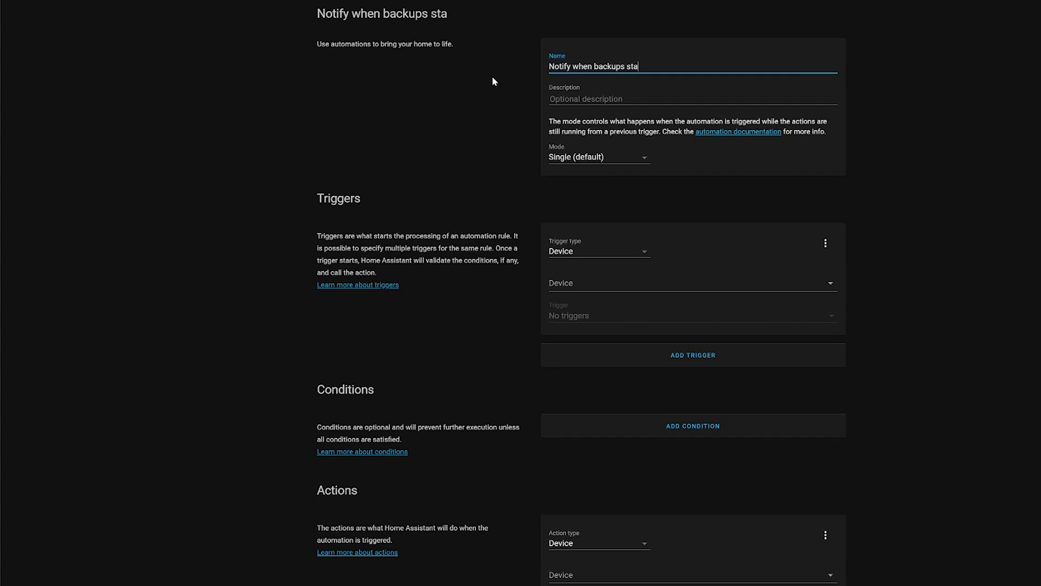
# Step: Add a State trigger on Snapshots Stale firing from 'off' to 'on'
pyautogui.click(585, 257)
pyautogui.click(591, 300)
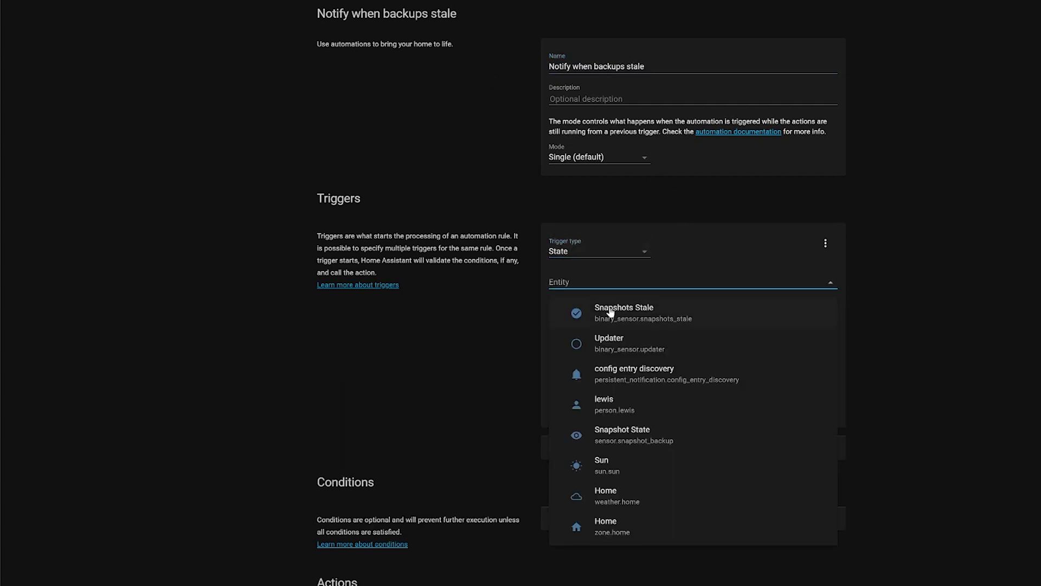
pyautogui.click(606, 313)
pyautogui.click(600, 378)
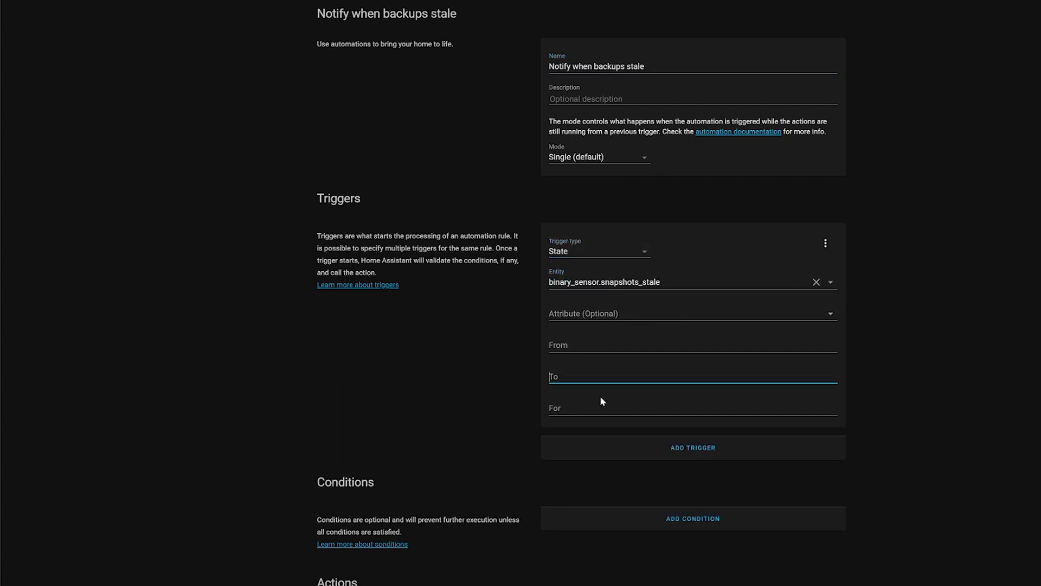
pyautogui.write('on')
pyautogui.hotkey('shift', 'Tab')
pyautogui.write('off')
pyautogui.click(497, 432)
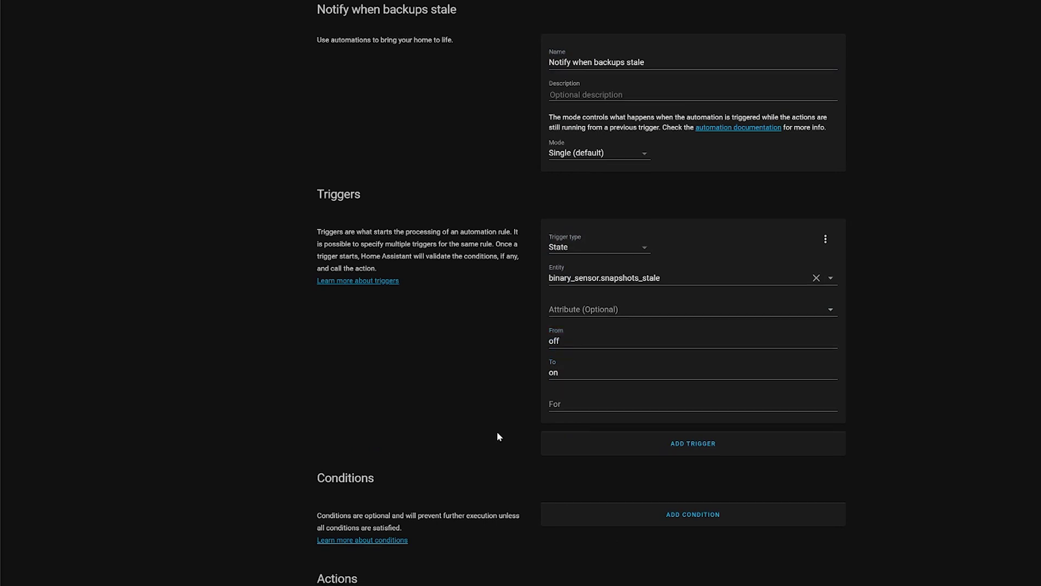
pyautogui.scroll(-3, 496, 431)
# Step: Add a Call service action using notify.notify
pyautogui.click(601, 460)
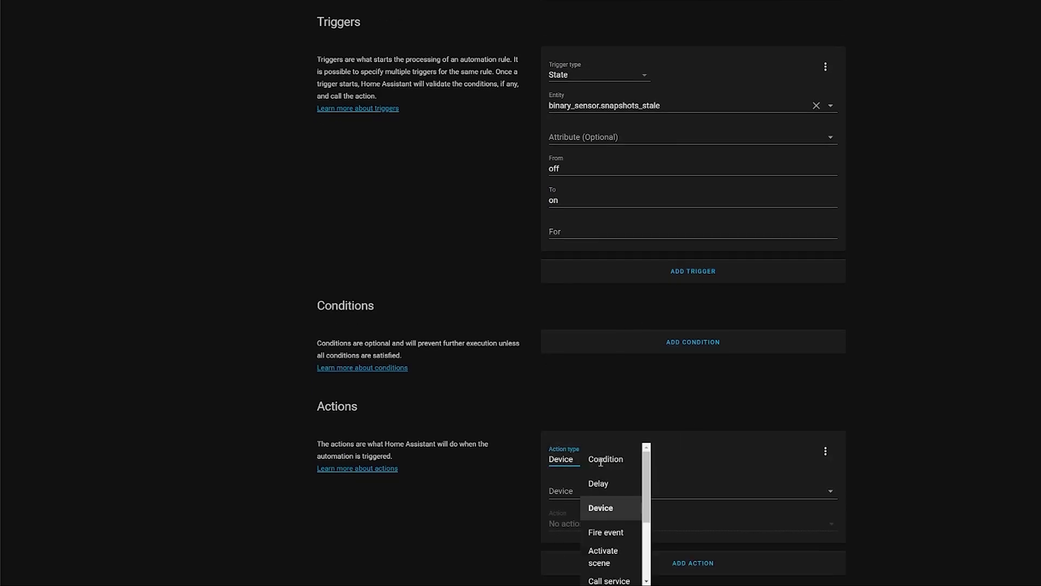
pyautogui.click(615, 577)
pyautogui.click(587, 493)
pyautogui.scroll(-8, 632, 328)
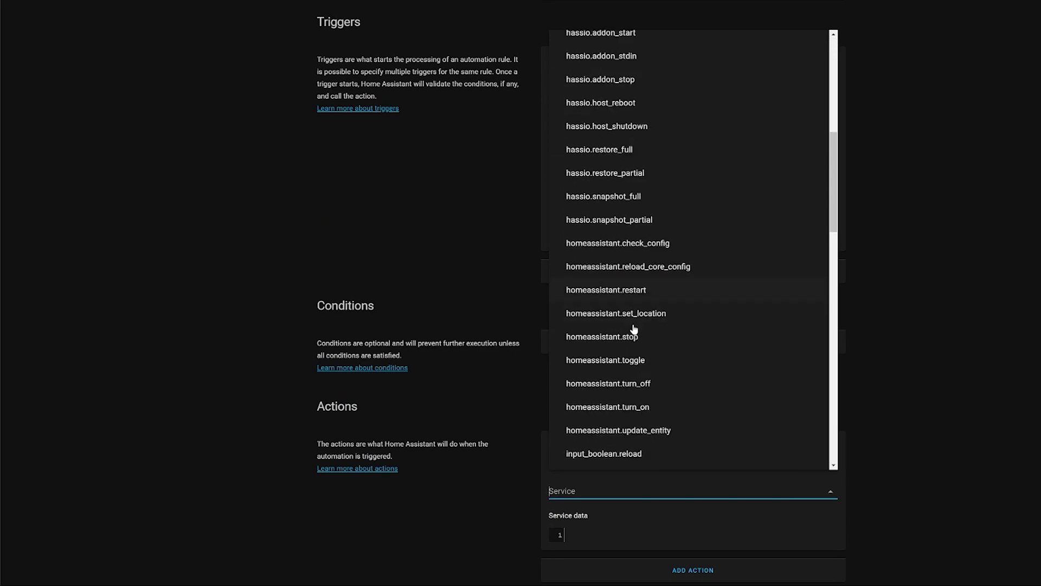
pyautogui.scroll(-10, 631, 328)
pyautogui.click(619, 172)
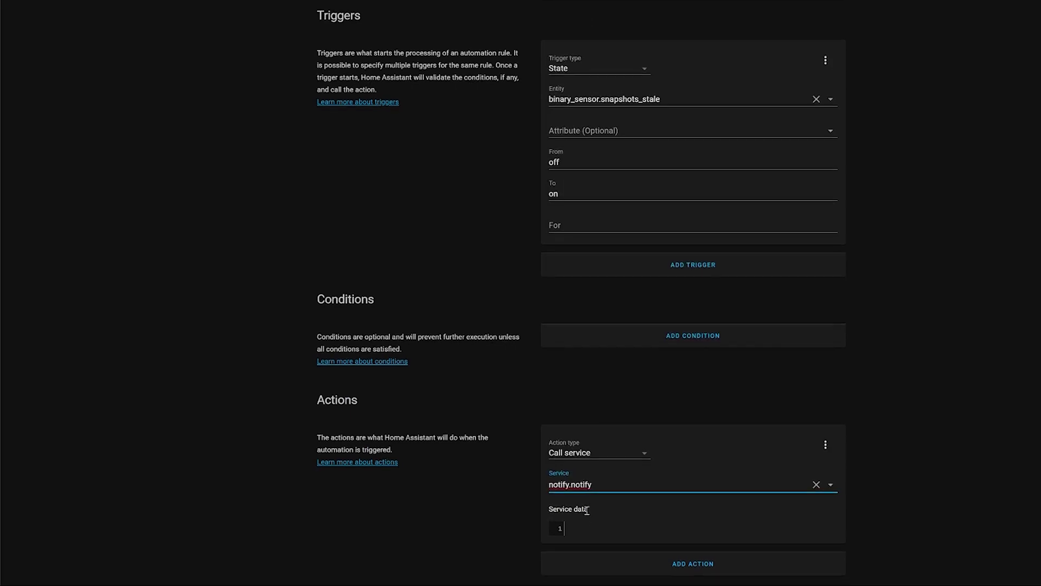
# Step: Give the service data title 'Backups stale' and message 'Your backups are not working FIX THEM'
pyautogui.click(587, 528)
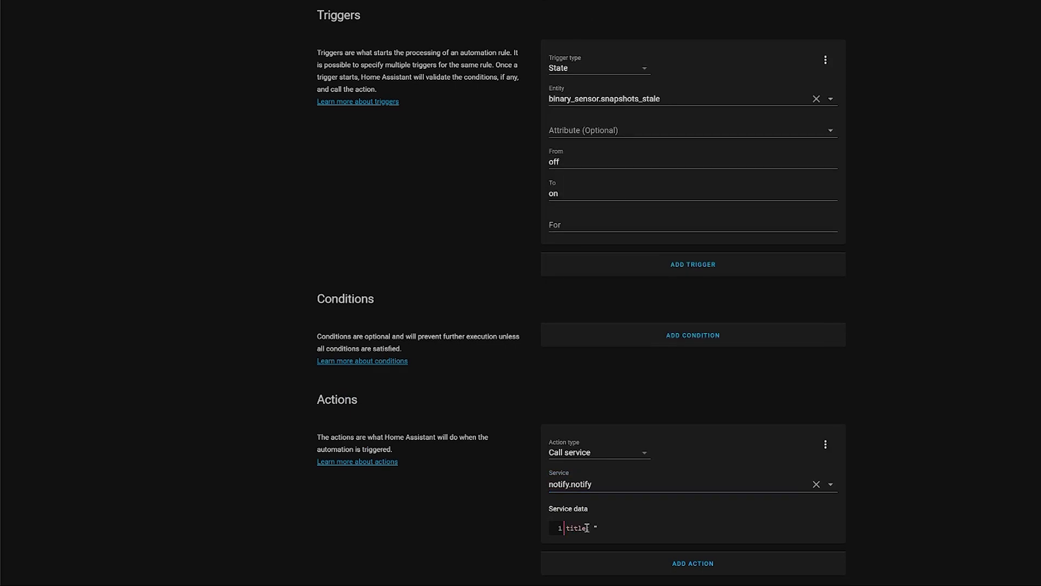
pyautogui.press('Return')
pyautogui.write('message: "Your backups are')
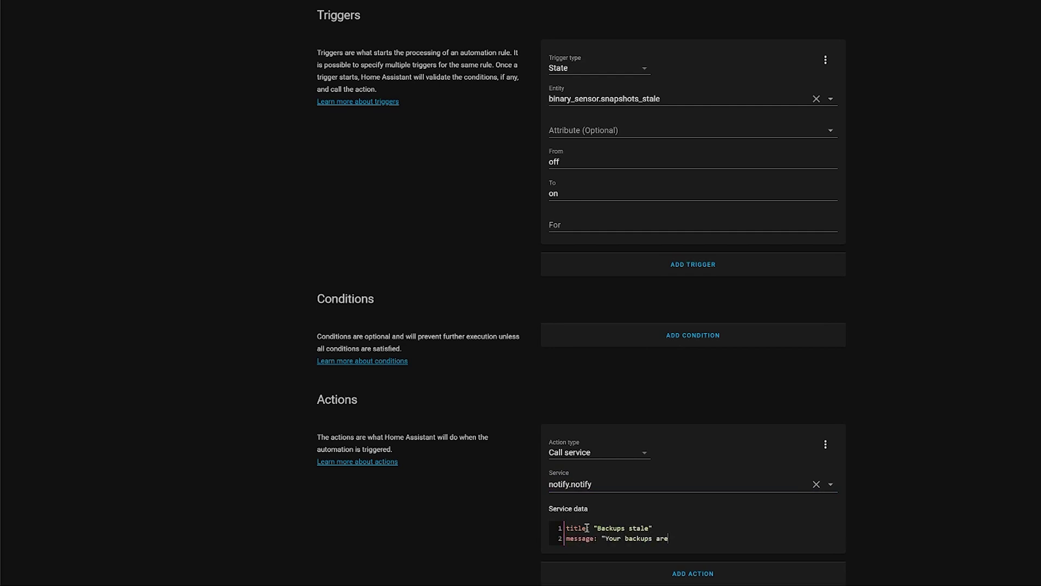
pyautogui.write(' not working FIX THEM')
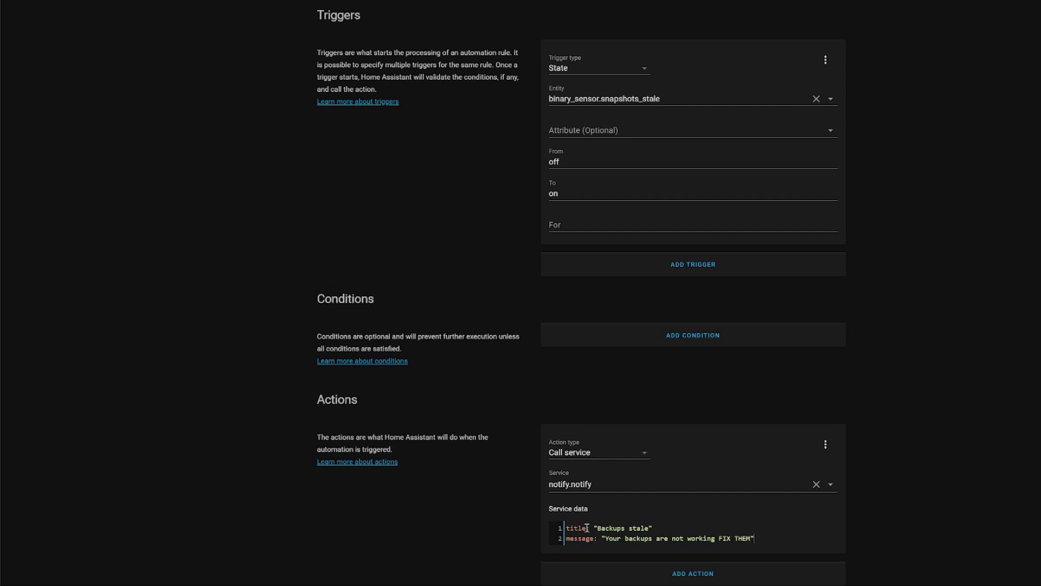